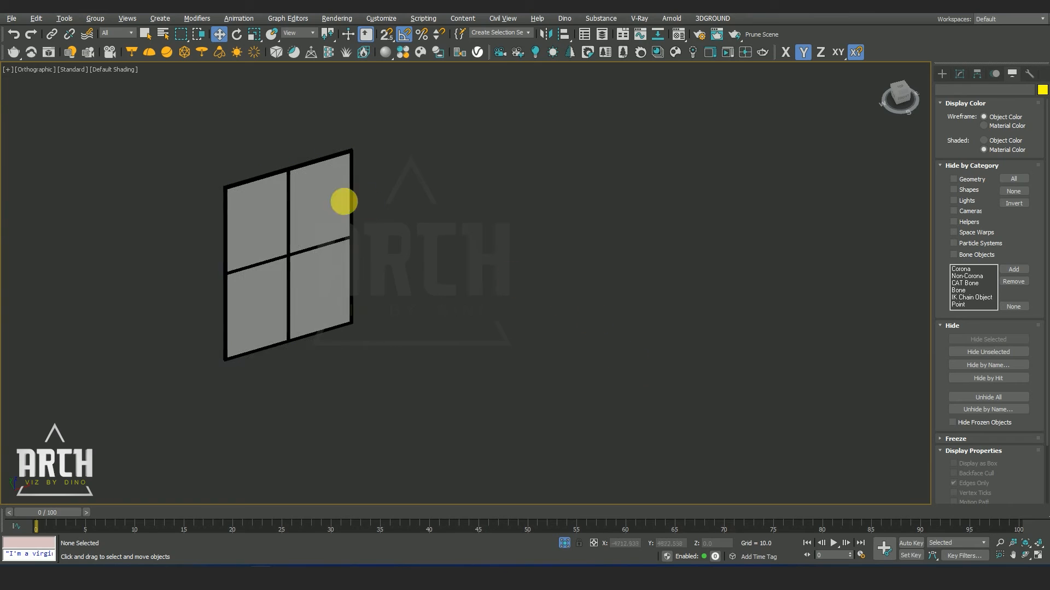
Examine the modifier stack and UVW Map mapping parameters of the glass pane in the gridded partition.
click(959, 73)
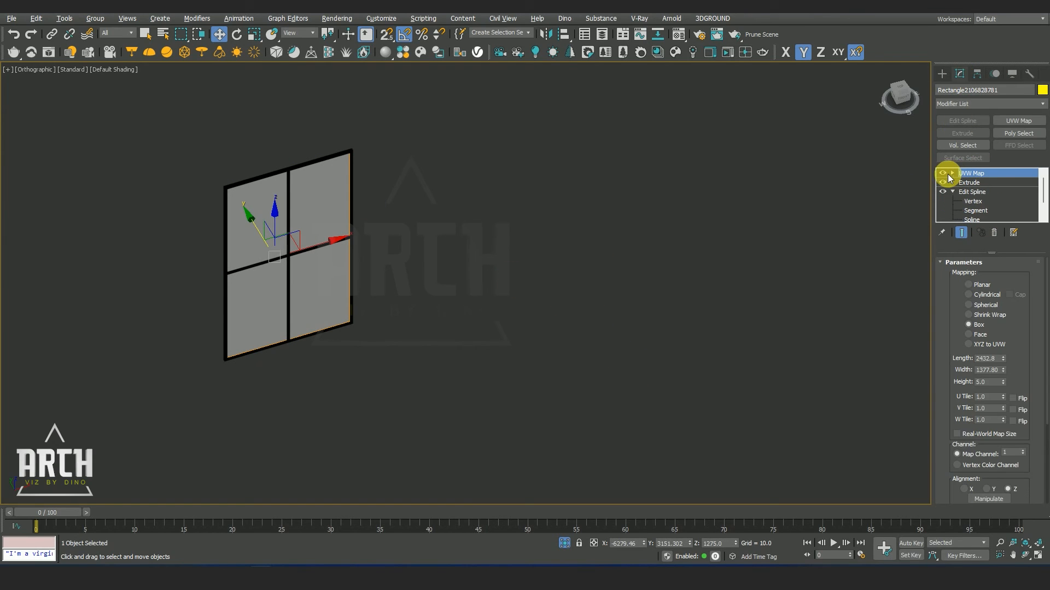
scroll(264, 234, up, 3)
scroll(978, 318, down, 3)
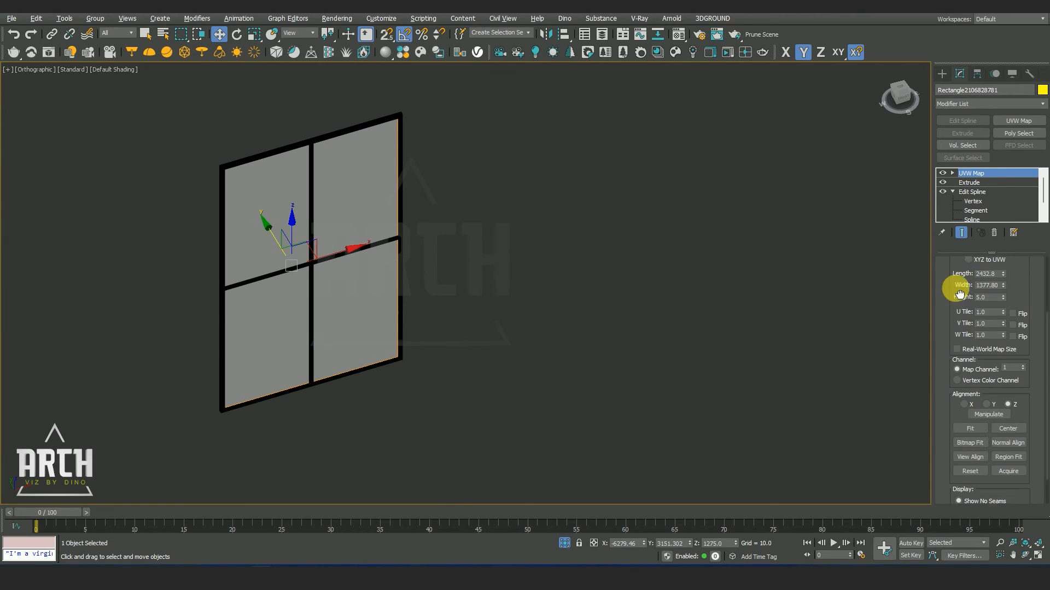
scroll(526, 345, down, 4)
alt+middle_drag(526, 347, 532, 377)
click(532, 377)
click(431, 249)
click(579, 284)
Set the reflection and refraction levels of the glass d material to 1 and check its enlarged sample preview.
key(m)
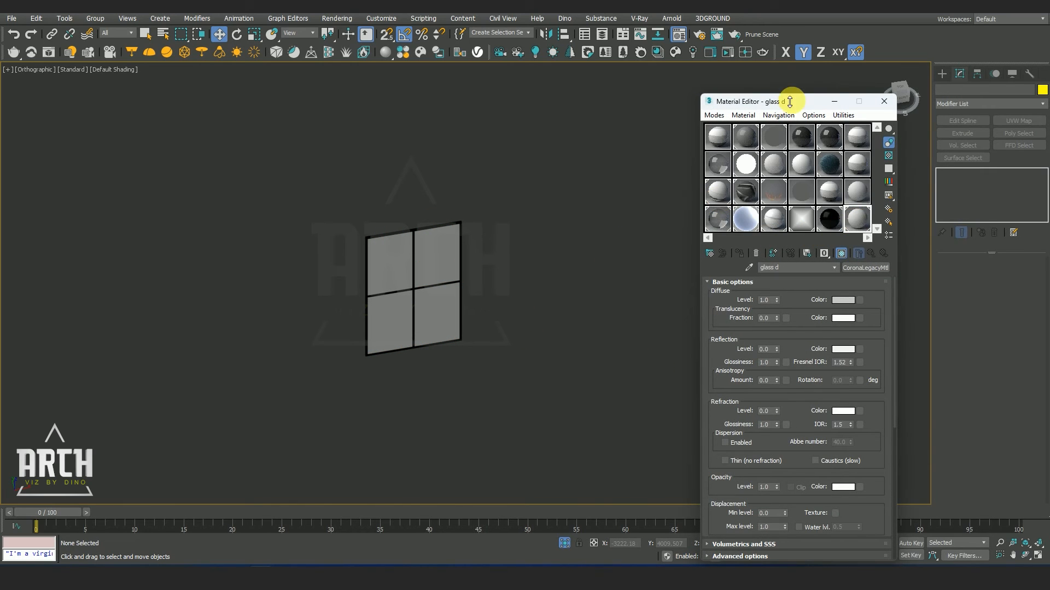
drag(738, 97, 738, 88)
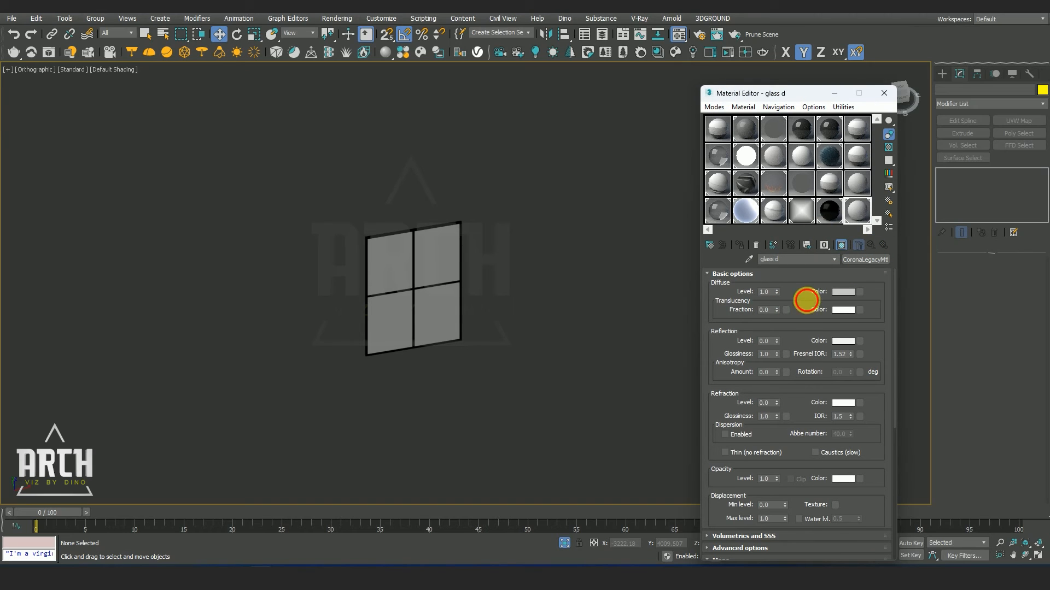
scroll(811, 301, down, 1)
double_click(771, 337)
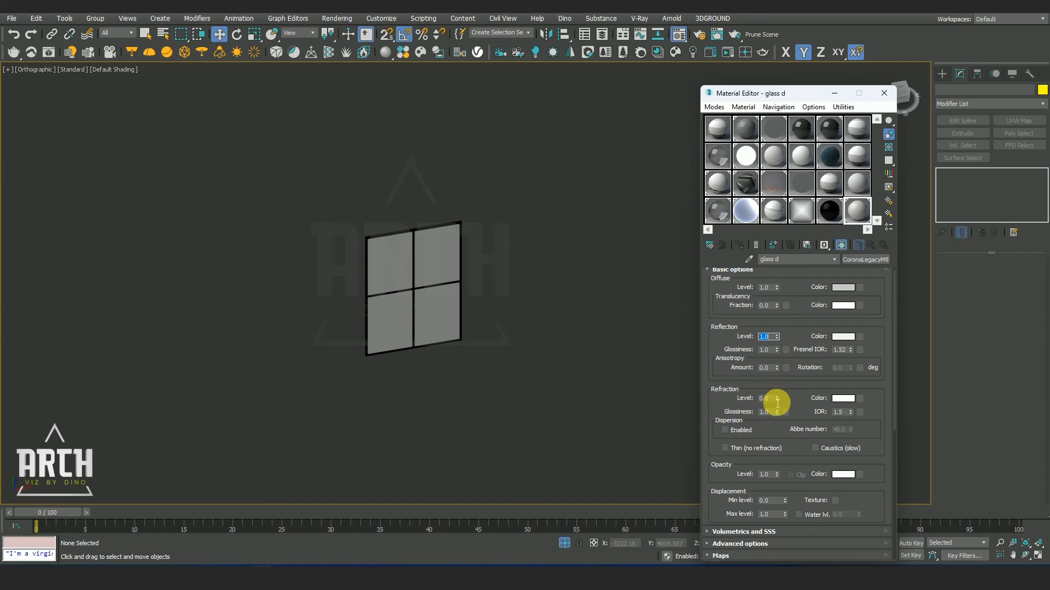
text(1)
key(Return)
double_click(857, 211)
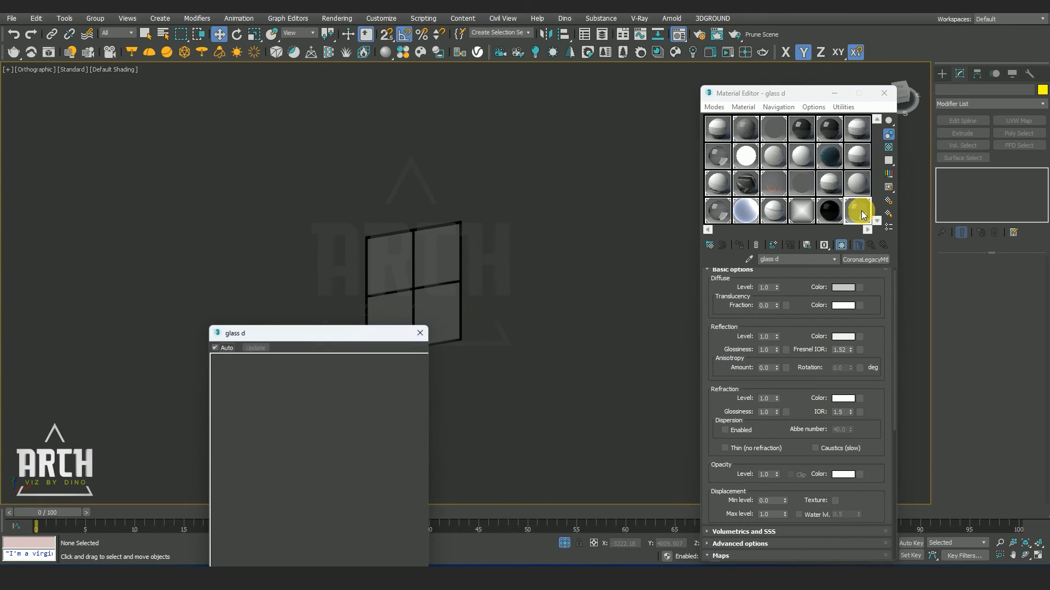
drag(384, 335, 393, 197)
click(405, 189)
Assign a Checker map to the Bump slot of the glass d material.
middle_drag(571, 317, 525, 306)
scroll(728, 339, up, 1)
middle_drag(519, 388, 474, 364)
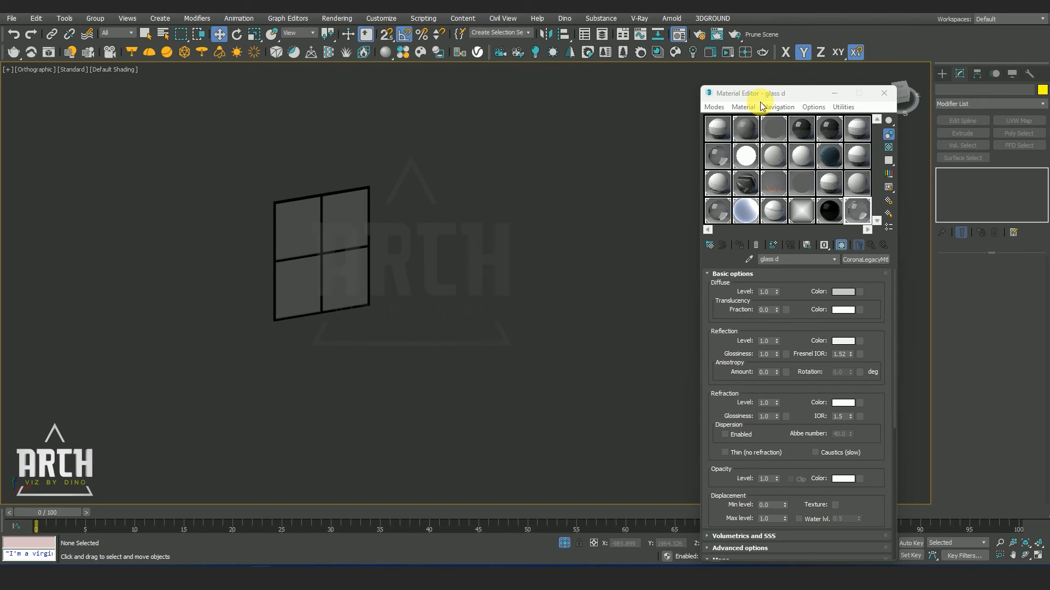
drag(766, 93, 685, 47)
drag(655, 358, 628, 274)
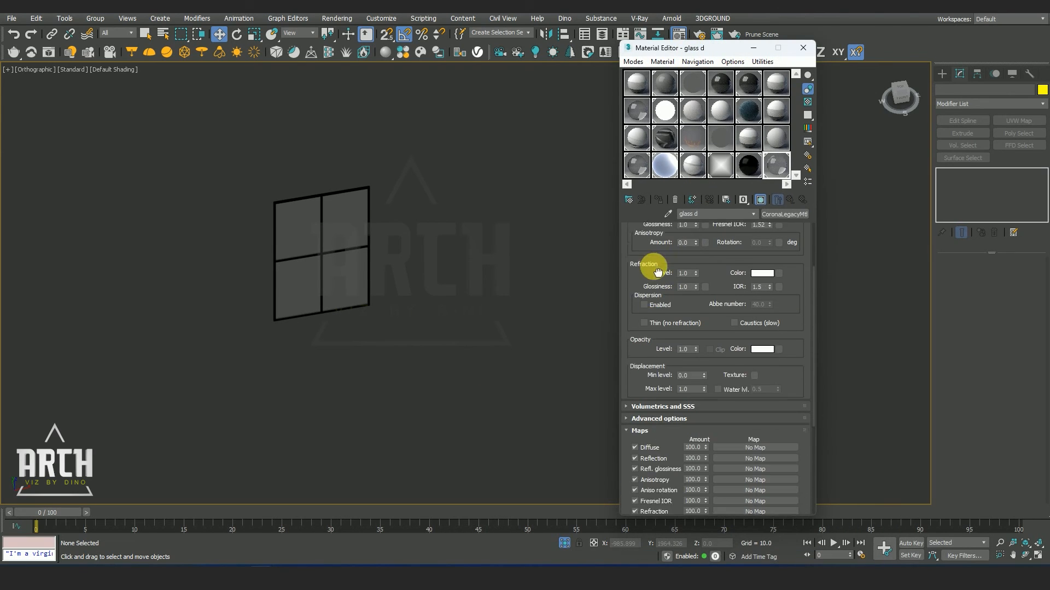
drag(645, 328, 643, 193)
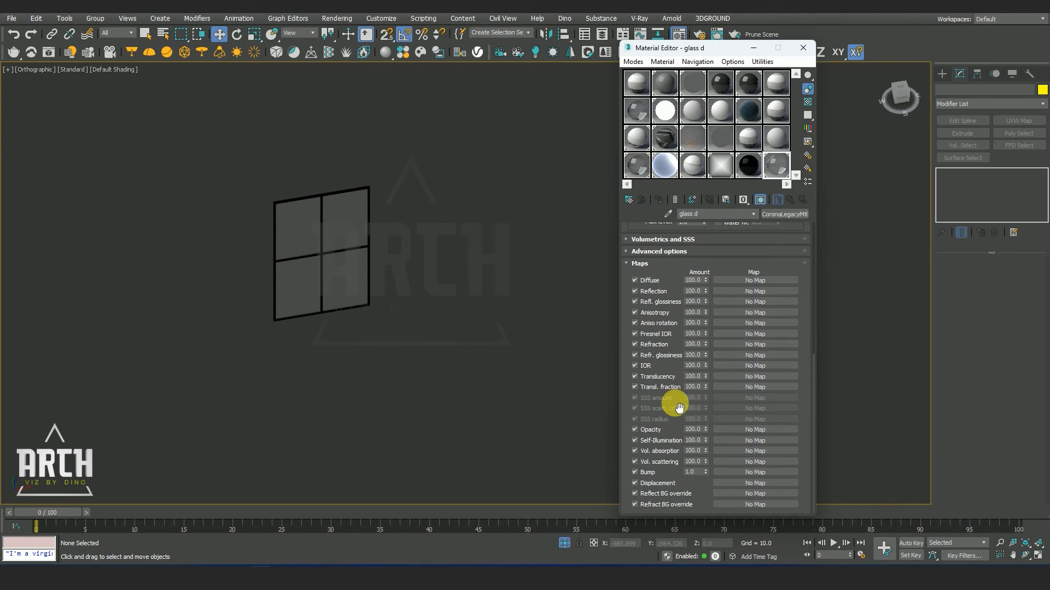
click(750, 472)
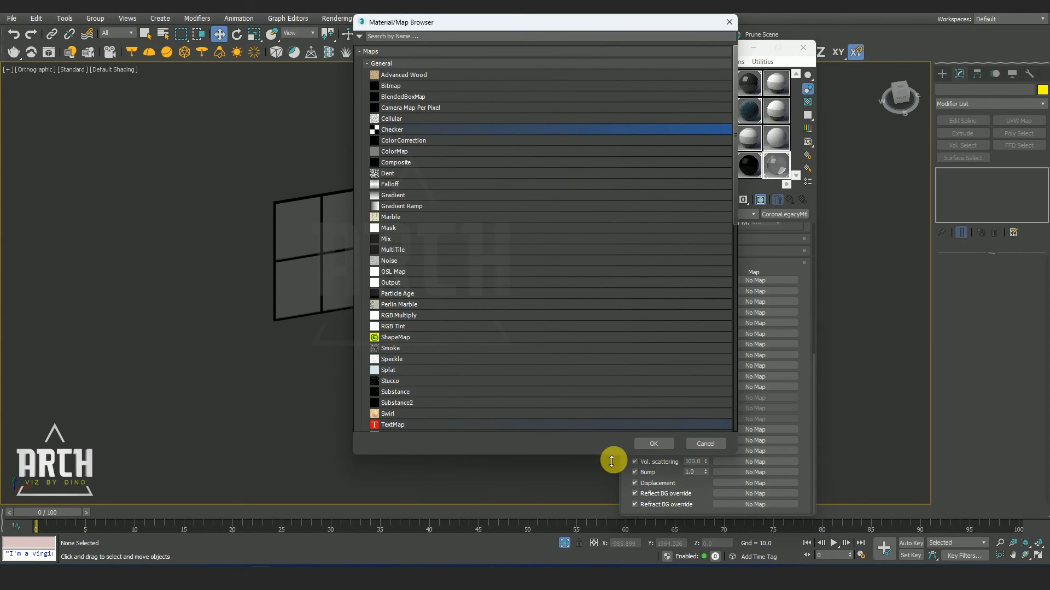
click(654, 444)
Set the Checker map's U tiling to 50, check it in the enlarged sample, and return to the parent material.
double_click(779, 162)
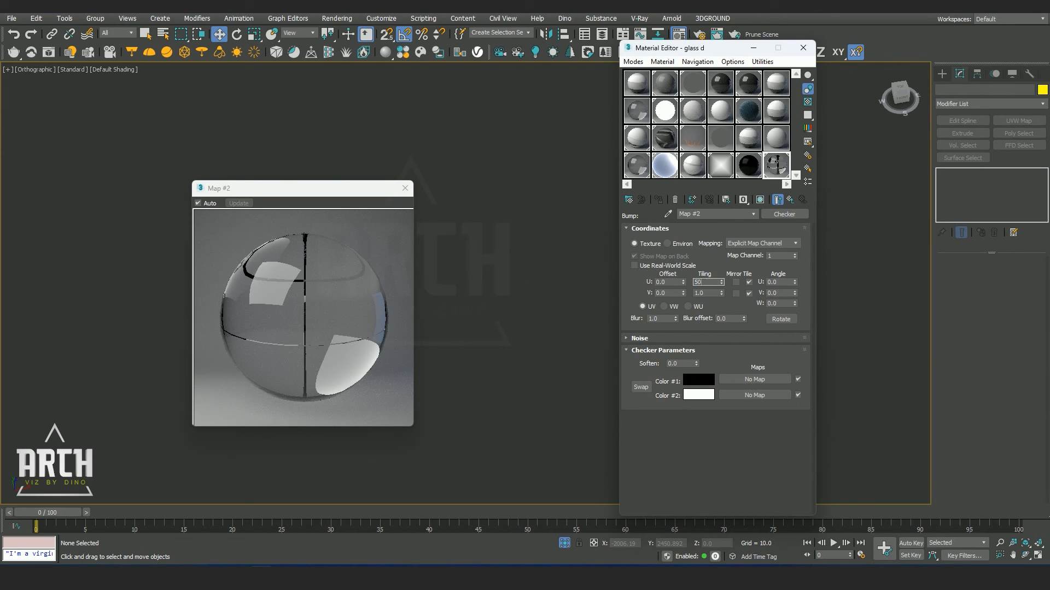
click(309, 268)
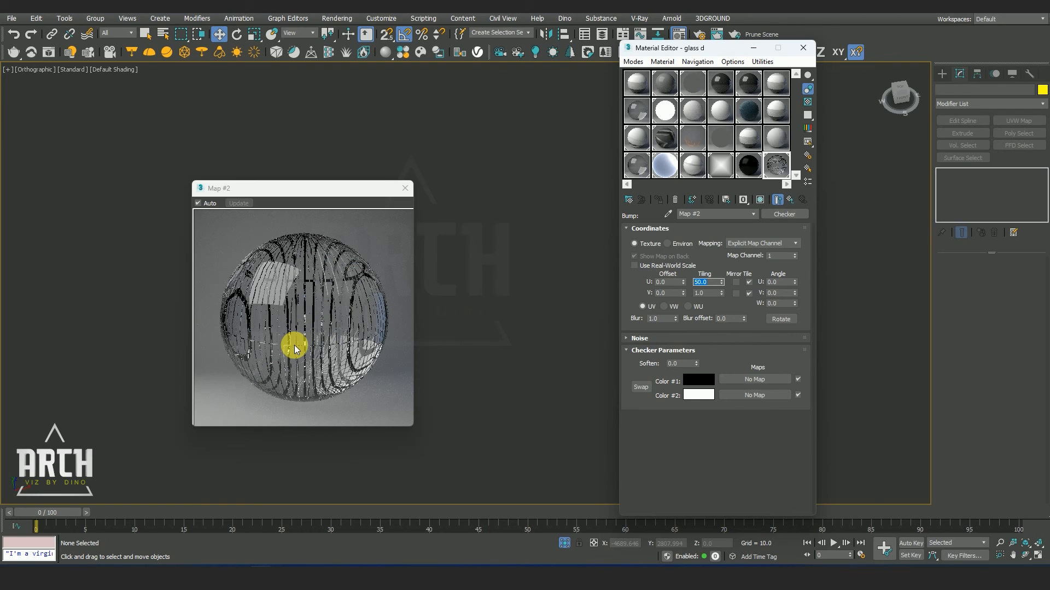
click(791, 201)
click(405, 188)
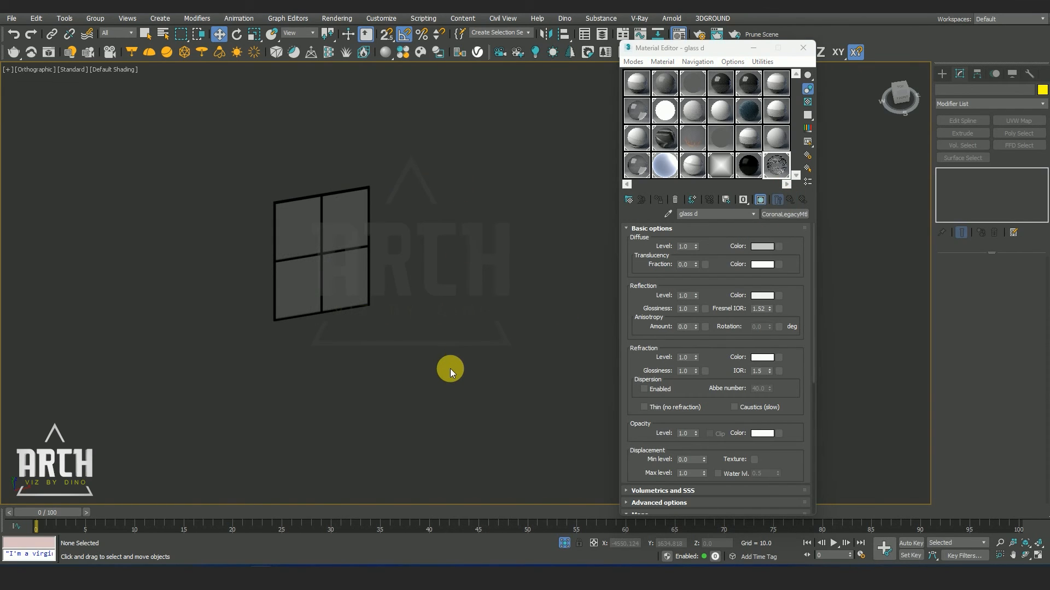
Show the camera view beside the orthographic view and end isolation to bring back the whole room.
key(alt+w)
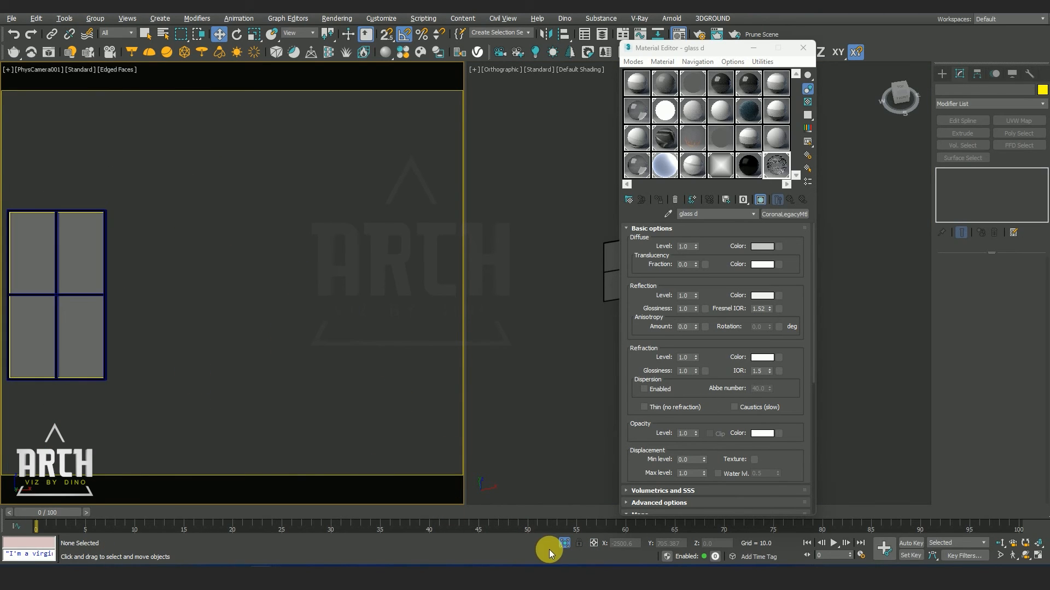
click(564, 543)
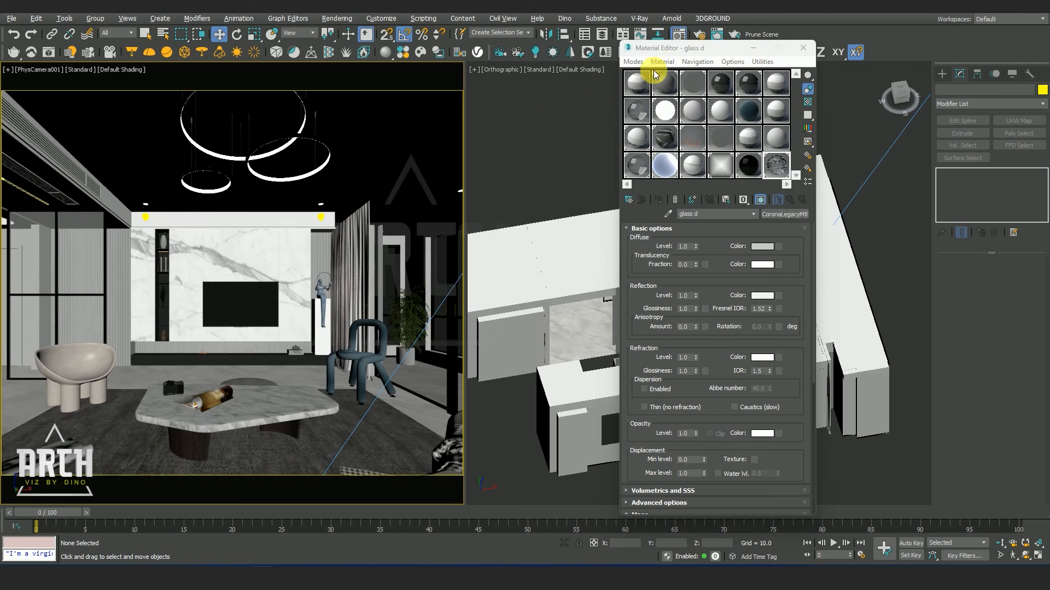
drag(666, 51, 723, 74)
Start Corona interactive rendering of the PhysCamera001 view and dismiss the normal map gamma warnings.
click(699, 34)
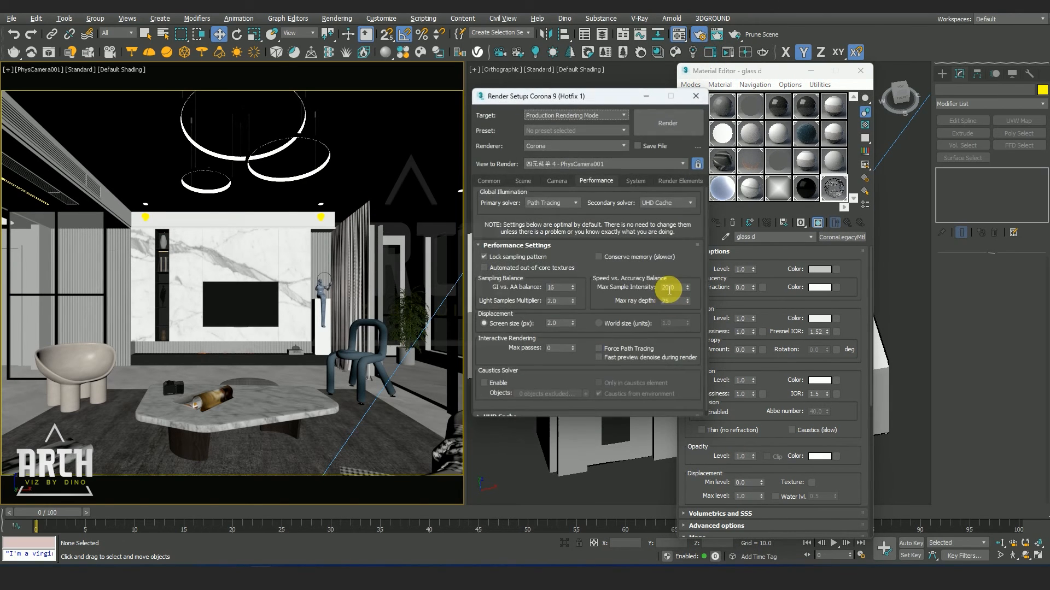
click(521, 181)
click(528, 205)
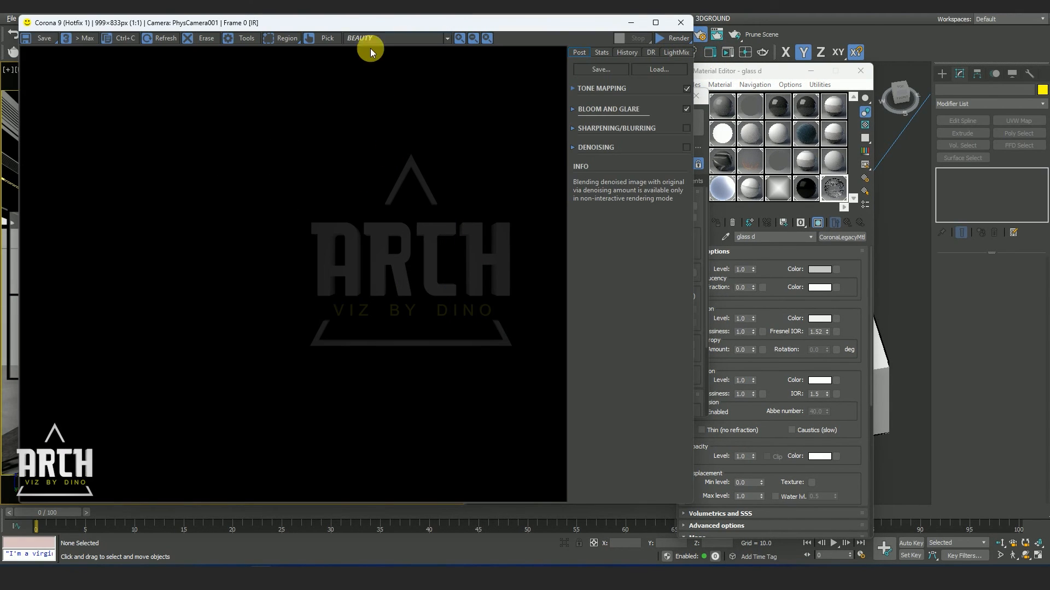
drag(367, 27, 354, 32)
click(662, 44)
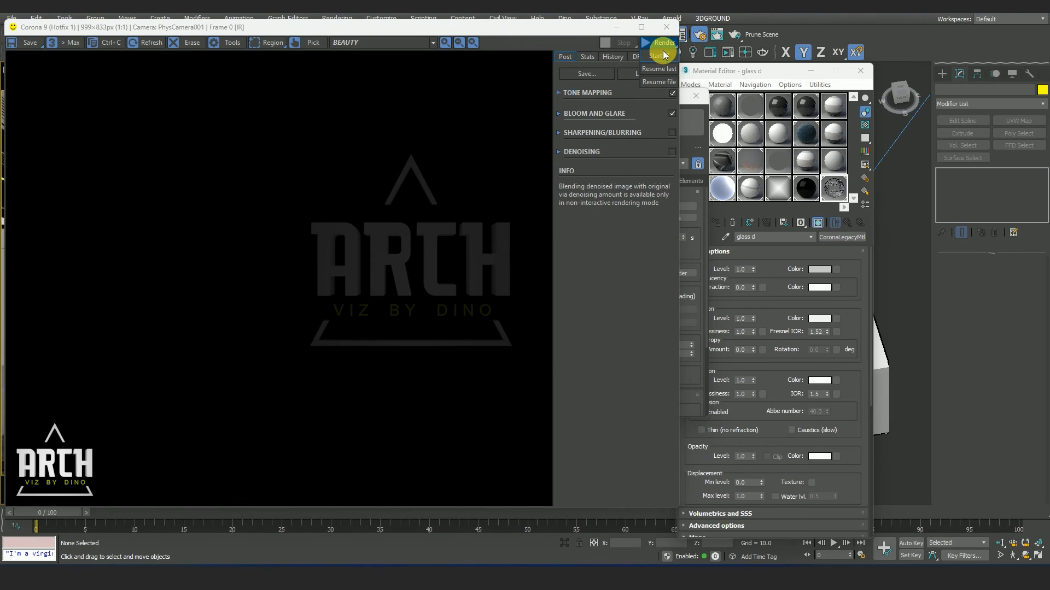
click(663, 57)
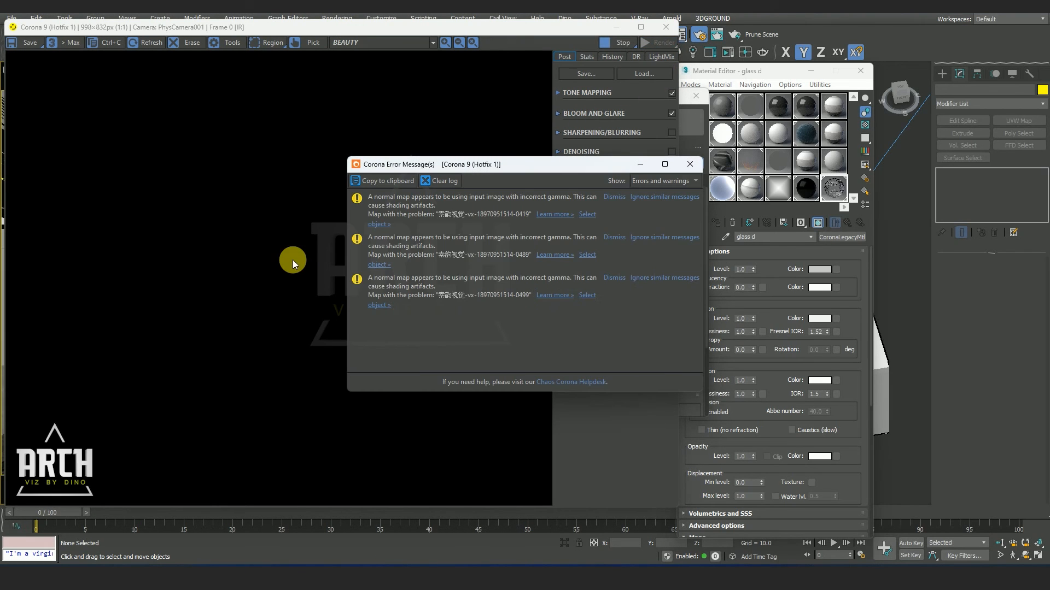
click(643, 196)
click(691, 165)
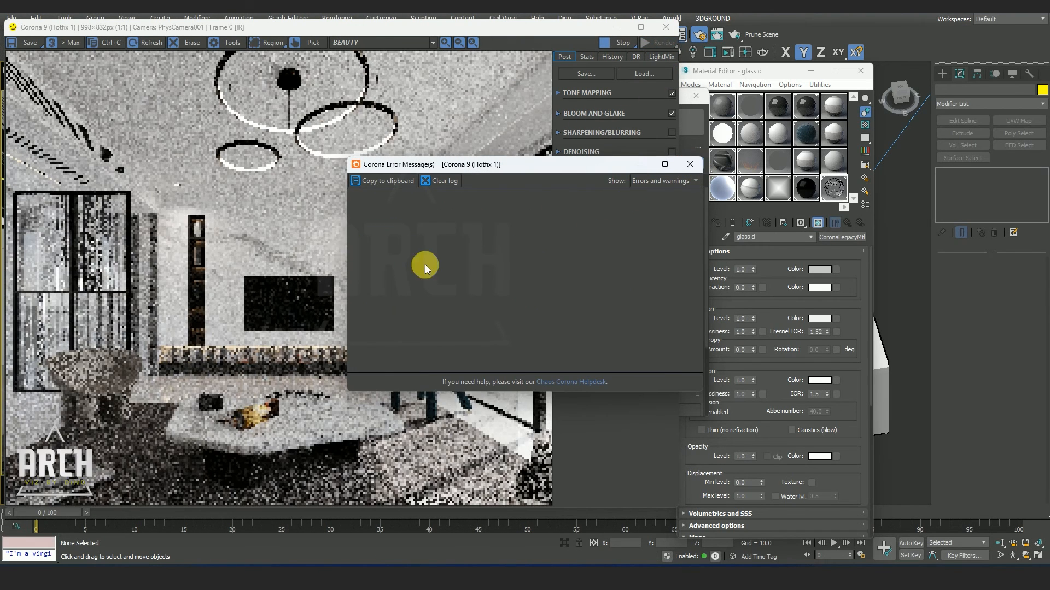
Limit the interactive render to a region around the glass partition and the armchair, and inspect the glass.
scroll(69, 290, up, 2)
scroll(69, 288, down, 2)
click(279, 42)
drag(216, 121, 6, 494)
scroll(35, 314, up, 2)
middle_drag(33, 290, 155, 277)
scroll(152, 275, down, 2)
scroll(123, 255, up, 3)
scroll(105, 237, down, 3)
scroll(55, 273, up, 1)
scroll(58, 265, down, 1)
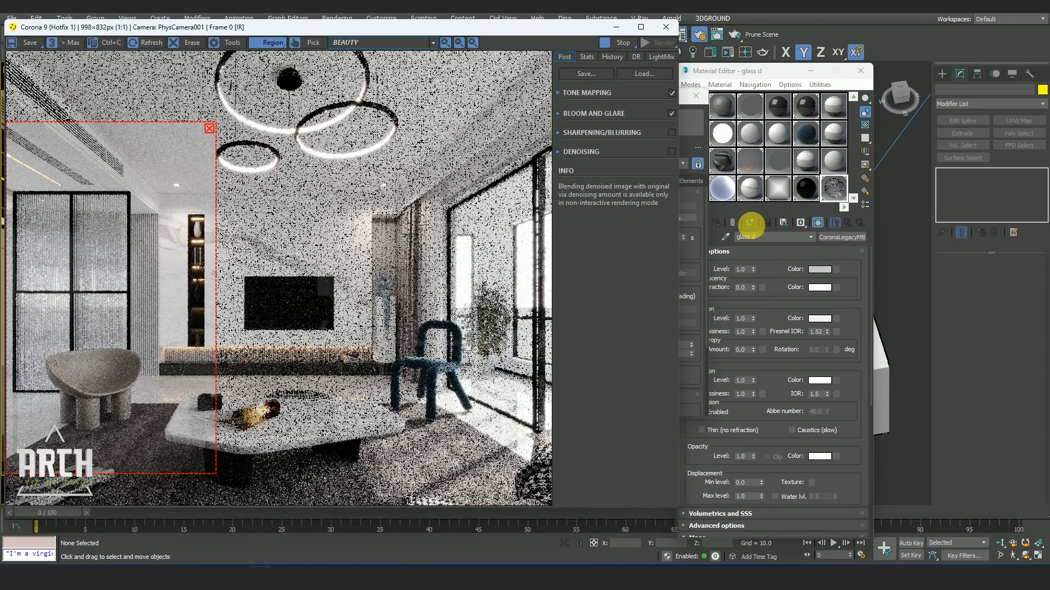
click(806, 184)
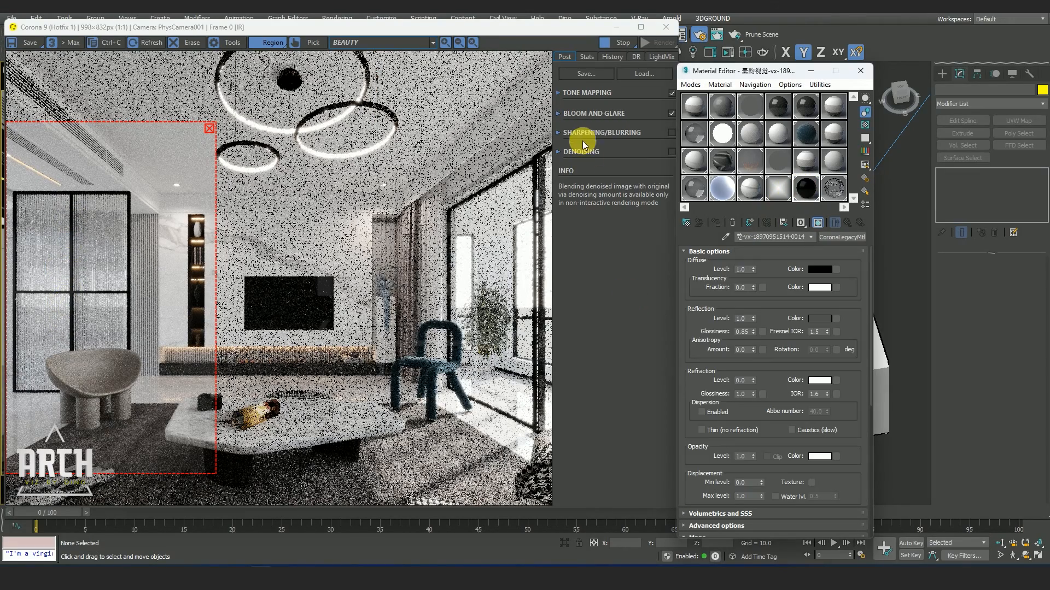
click(595, 114)
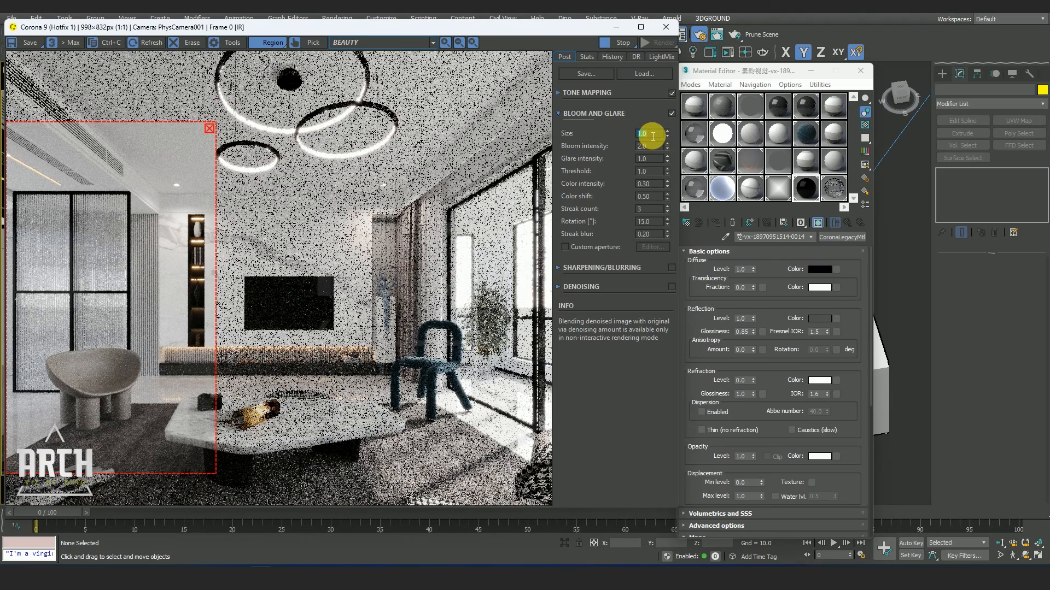
click(602, 114)
scroll(78, 251, up, 3)
scroll(77, 300, down, 3)
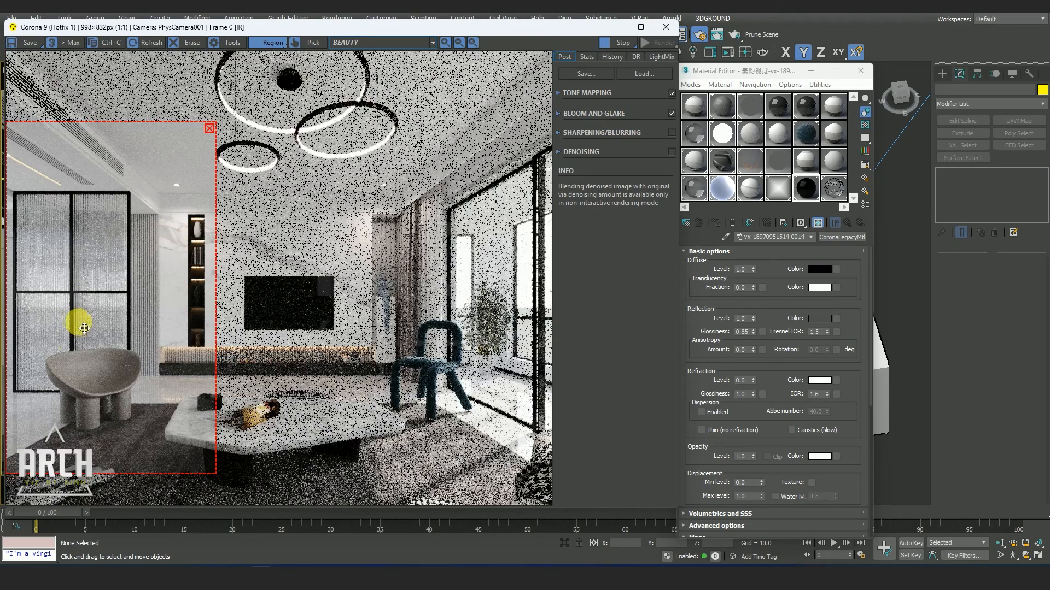
click(711, 312)
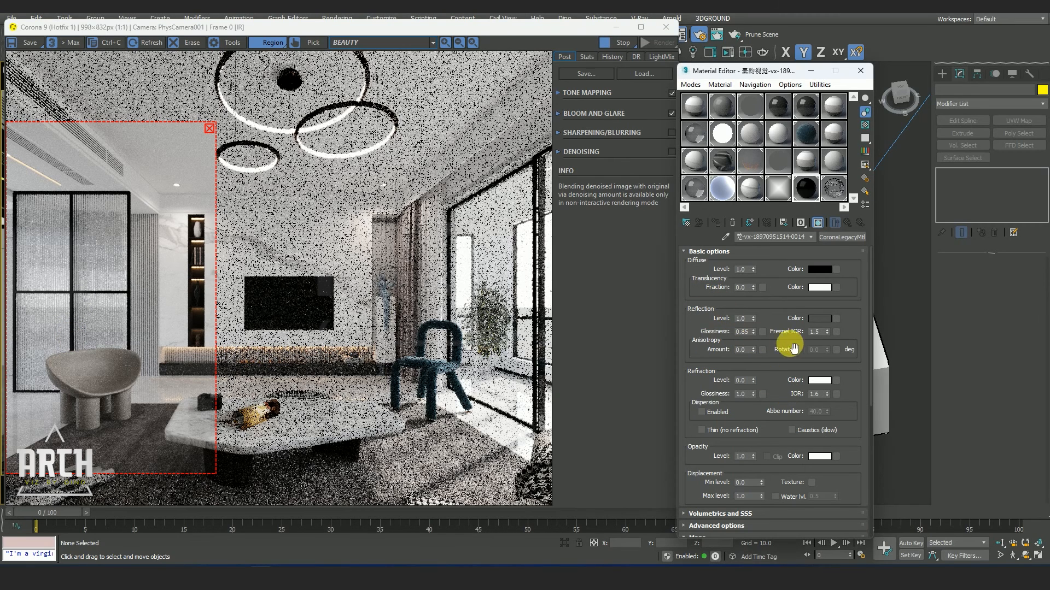
Set the Fresnel IOR of the glass d material to 2.0 and check the partition in the render.
click(835, 194)
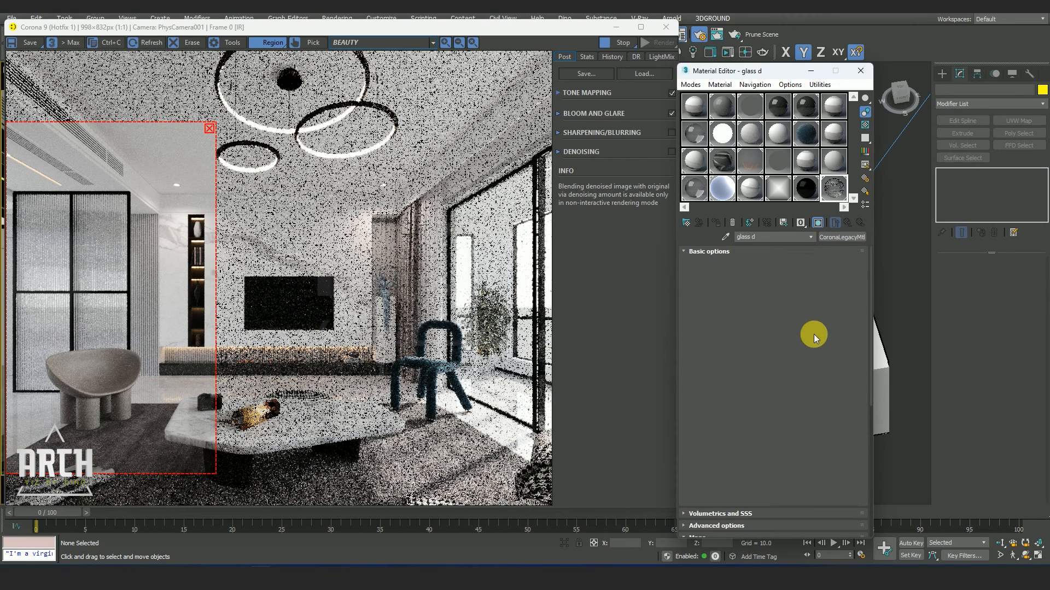
double_click(817, 332)
text(2.0)
key(Return)
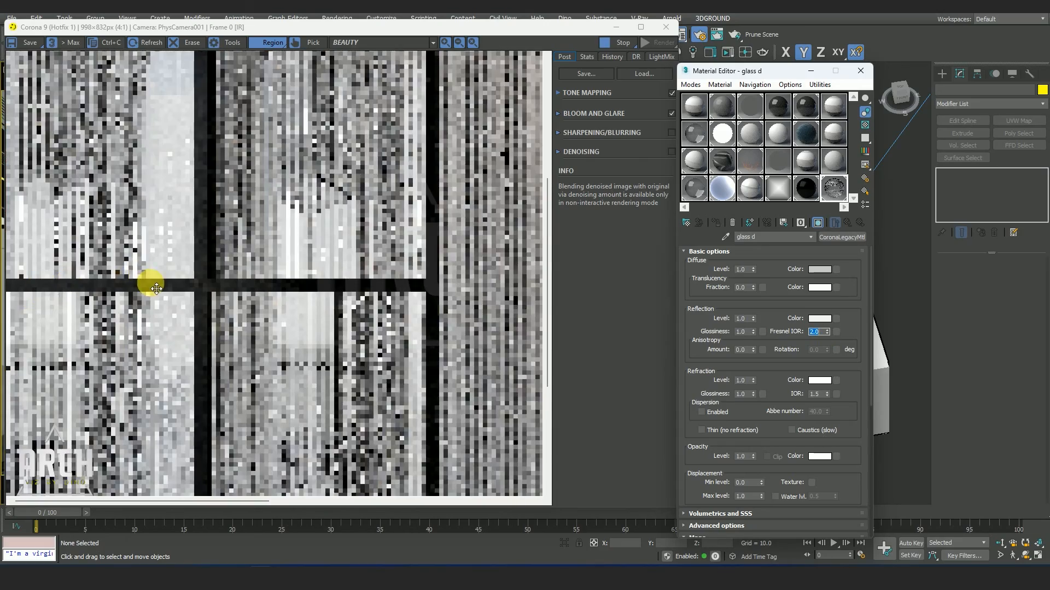
scroll(92, 248, up, 2)
scroll(101, 225, down, 2)
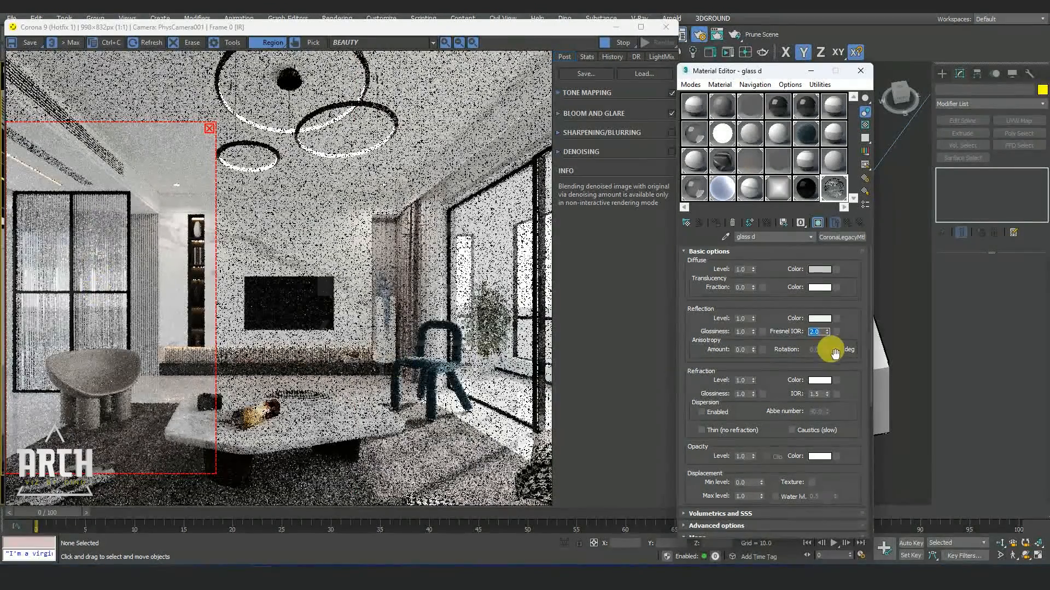
Set the Bump map amount of the glass d material to 2.
drag(778, 410, 776, 220)
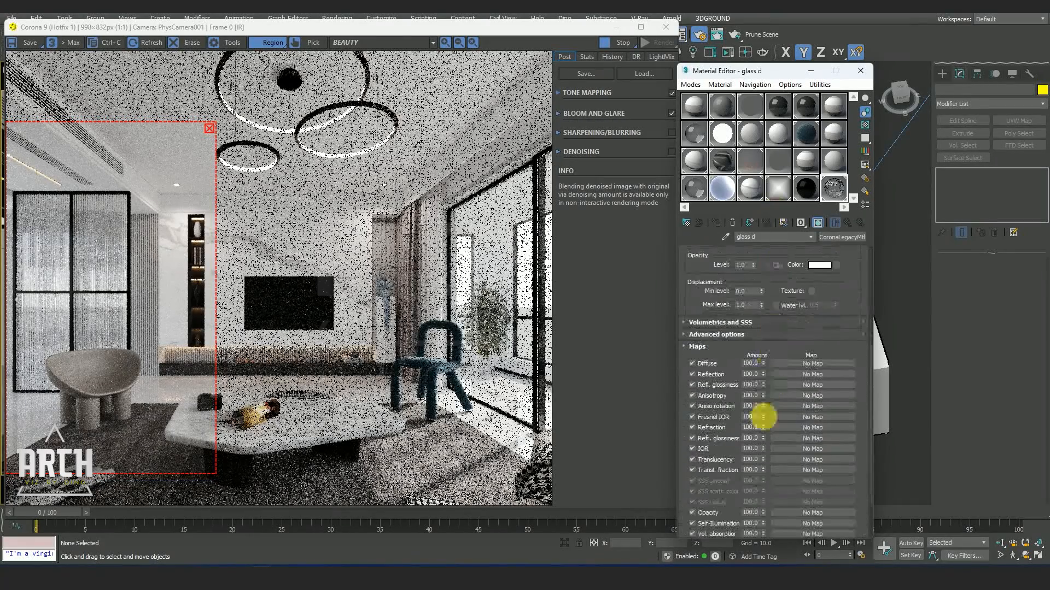
drag(732, 373, 729, 284)
double_click(754, 495)
text(2)
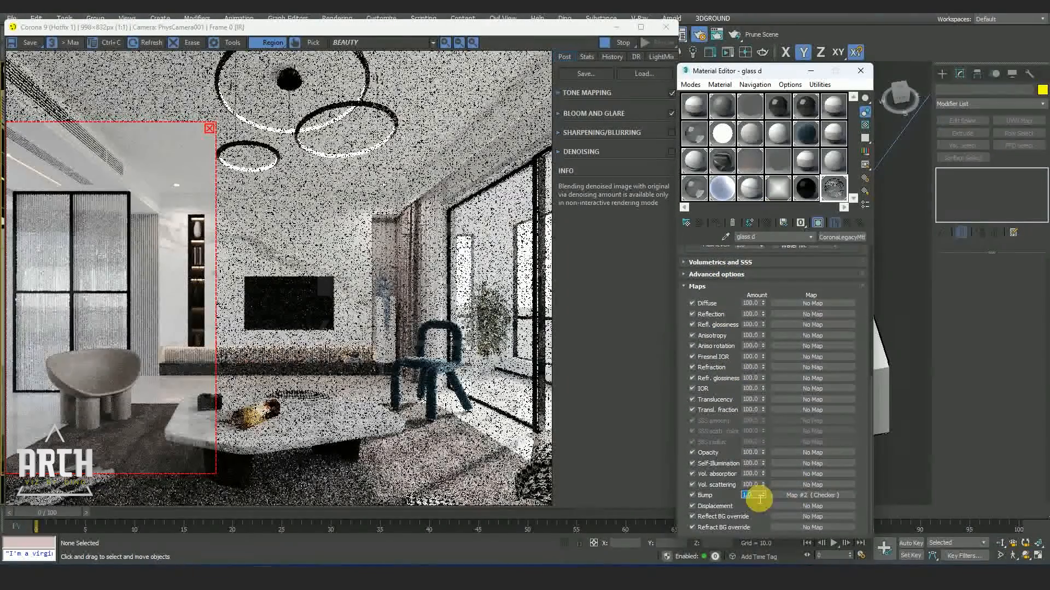
key(Return)
Set the U tiling of the bump Checker map to 30.
click(798, 495)
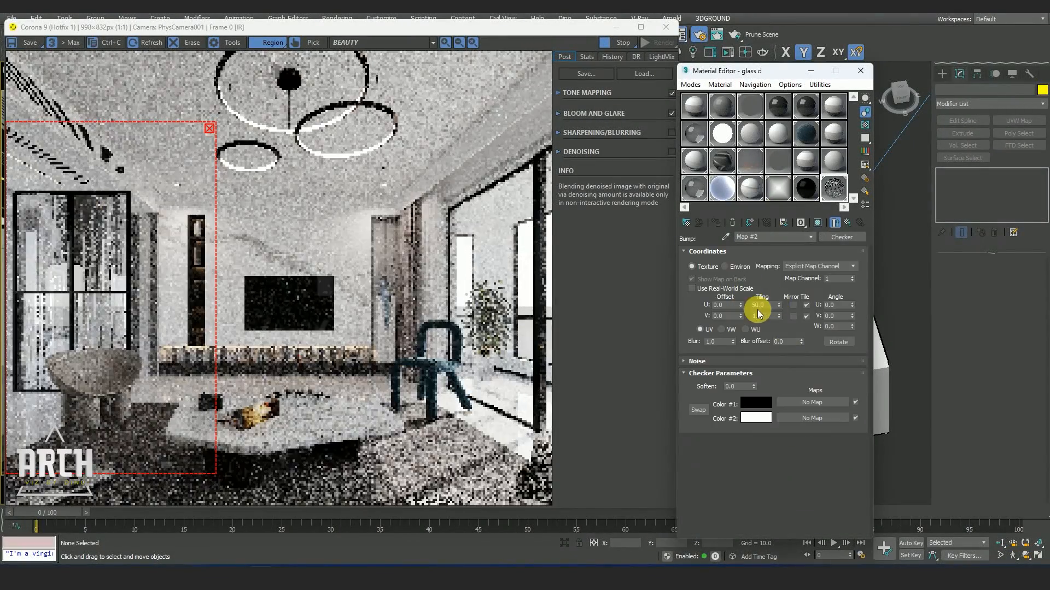
double_click(765, 305)
text(30)
key(Return)
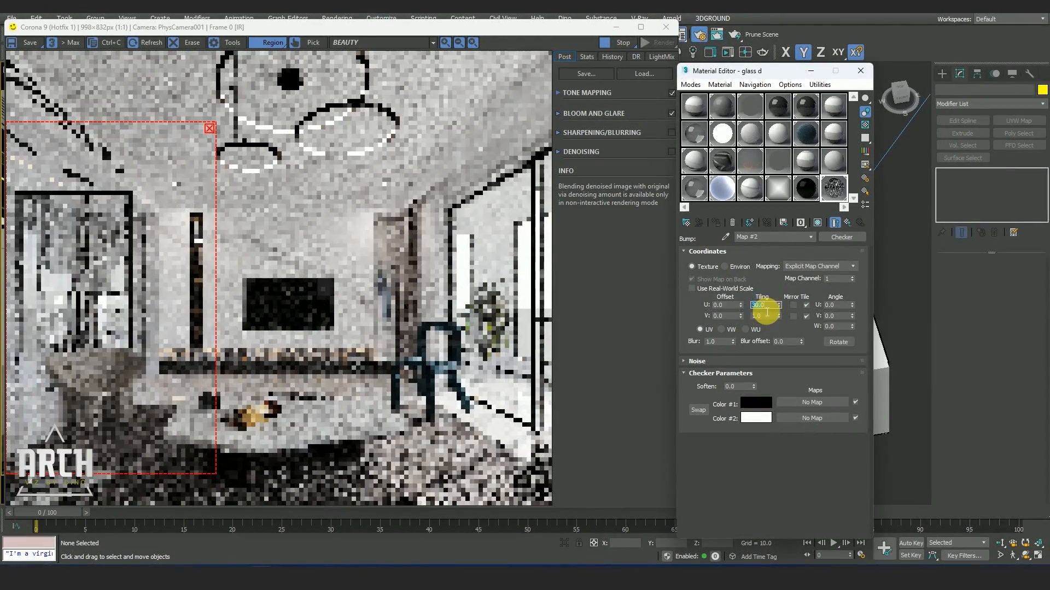
Examine the fluted pattern of the glass partition up close in the interactive render.
scroll(79, 253, up, 2)
scroll(279, 253, down, 1)
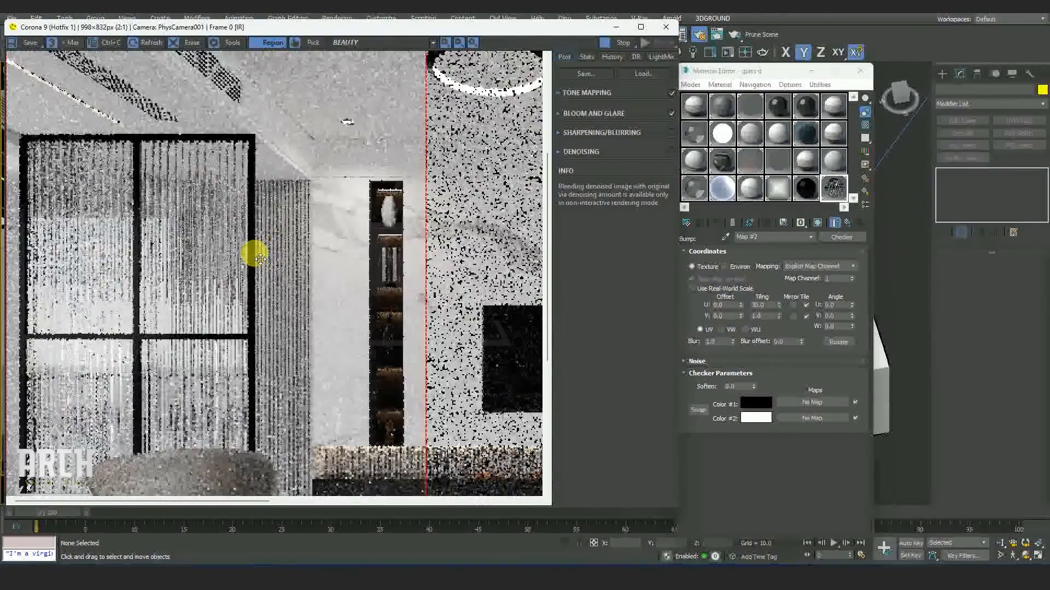
scroll(180, 173, up, 1)
scroll(185, 181, down, 1)
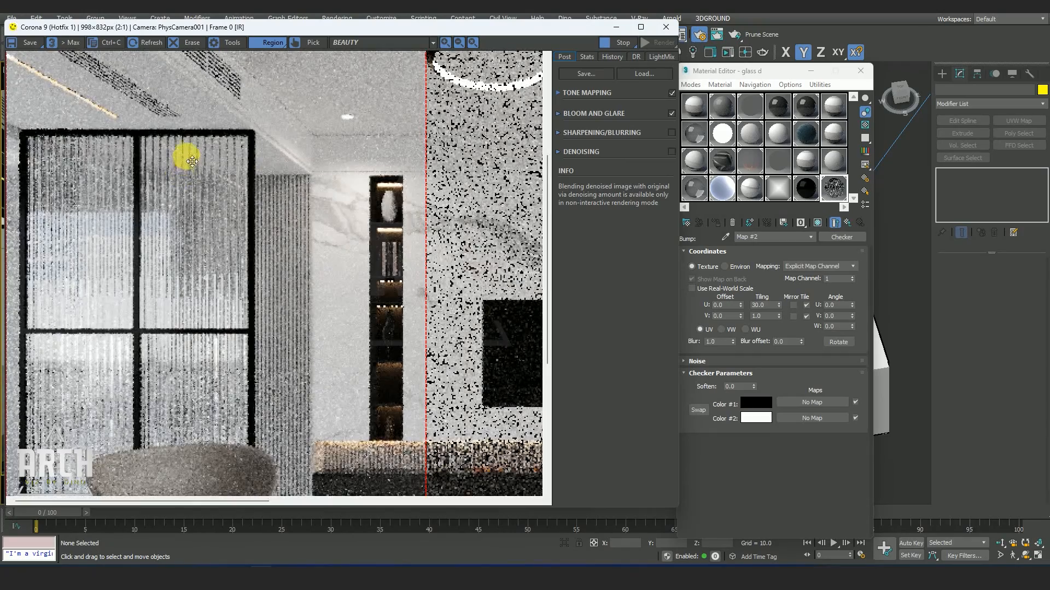
scroll(136, 227, down, 1)
scroll(87, 328, up, 1)
scroll(176, 353, down, 1)
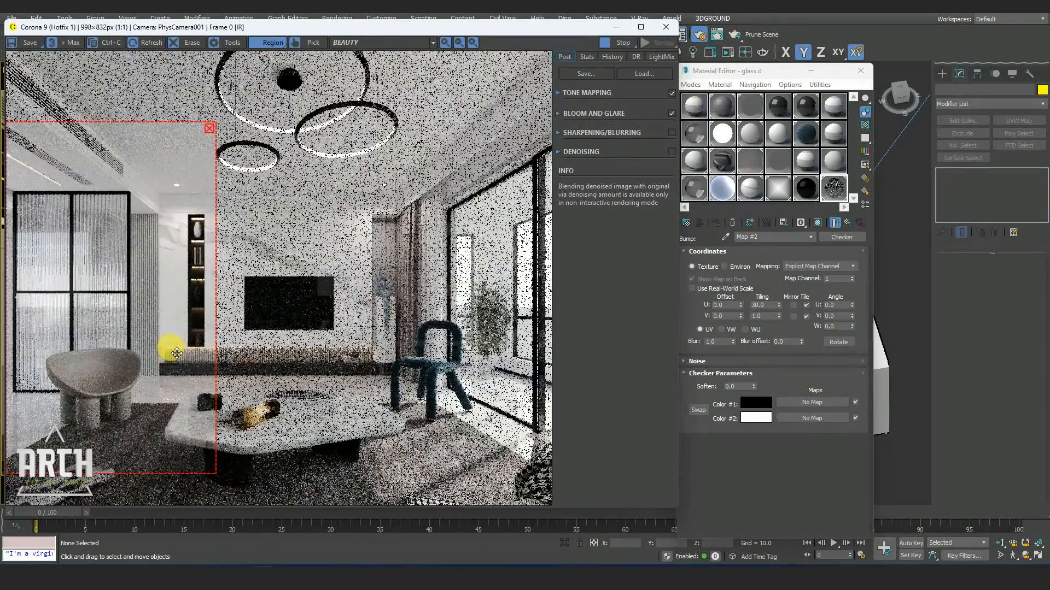
Set the reflection glossiness of the glass d material to 0.85.
scroll(133, 259, up, 2)
scroll(180, 301, down, 2)
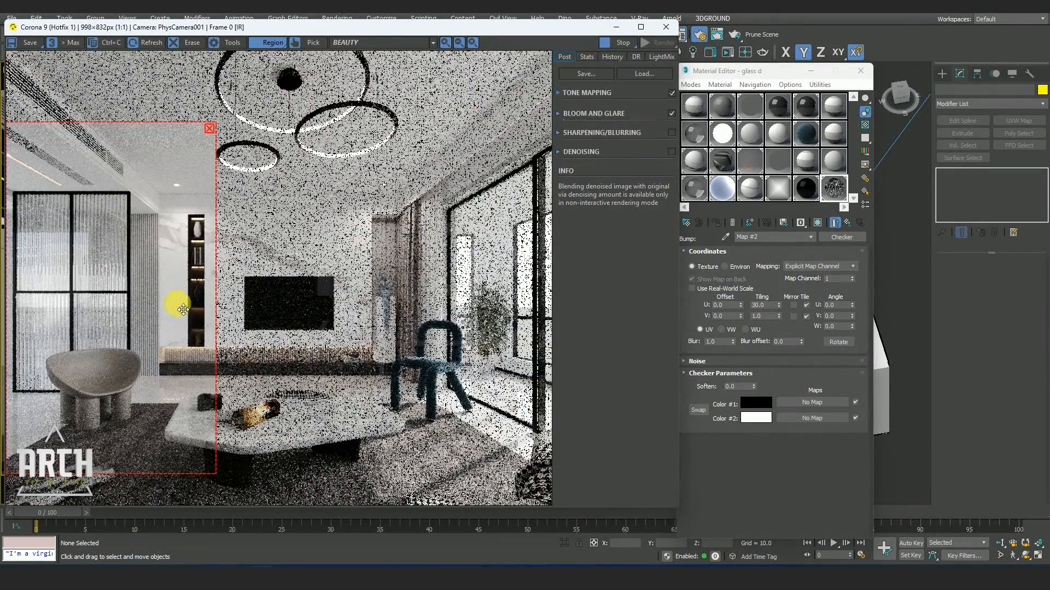
click(690, 313)
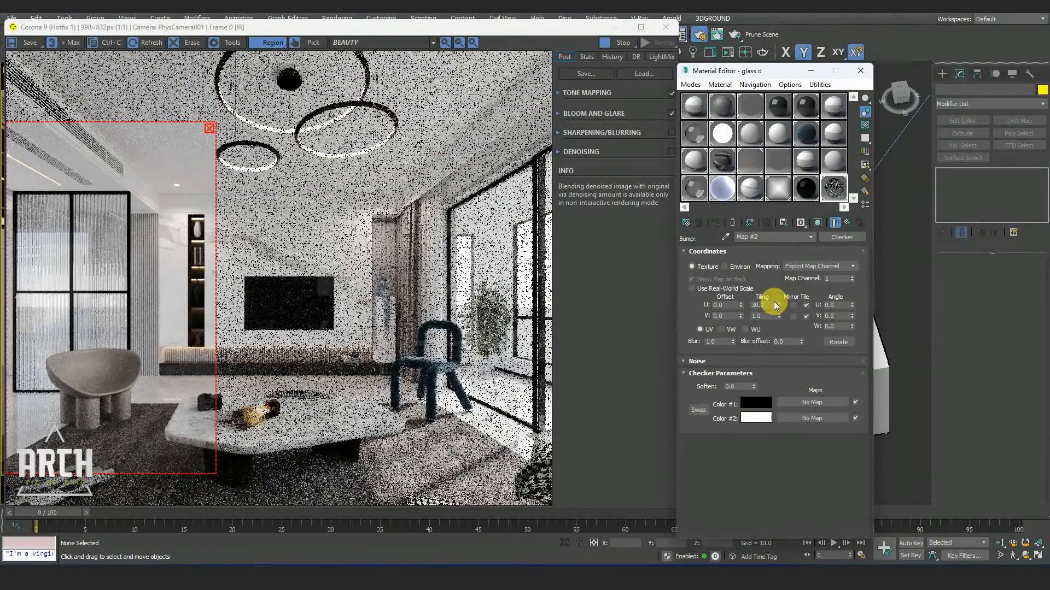
click(848, 223)
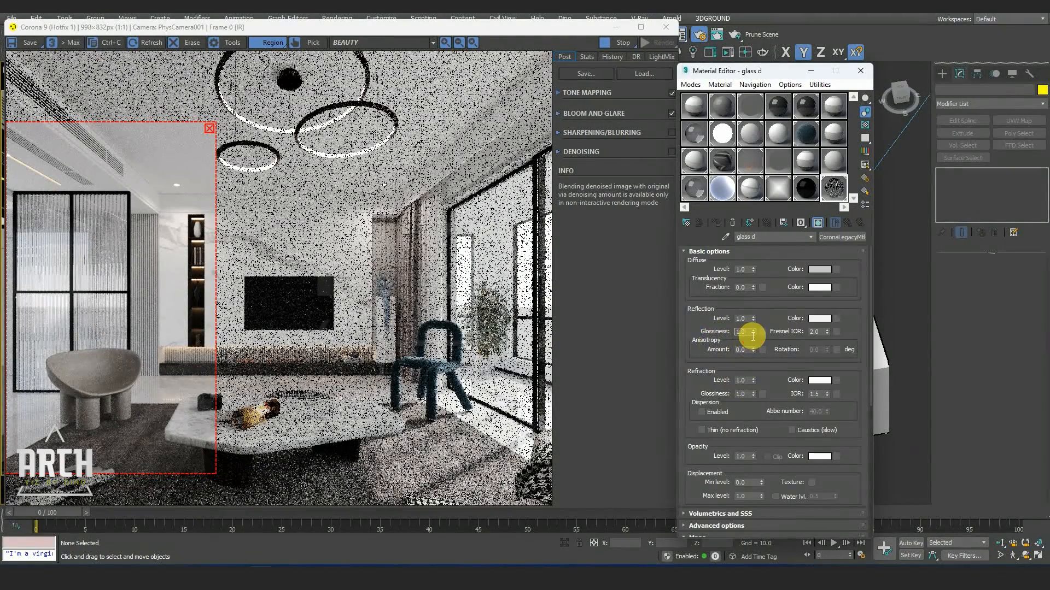
key(Return)
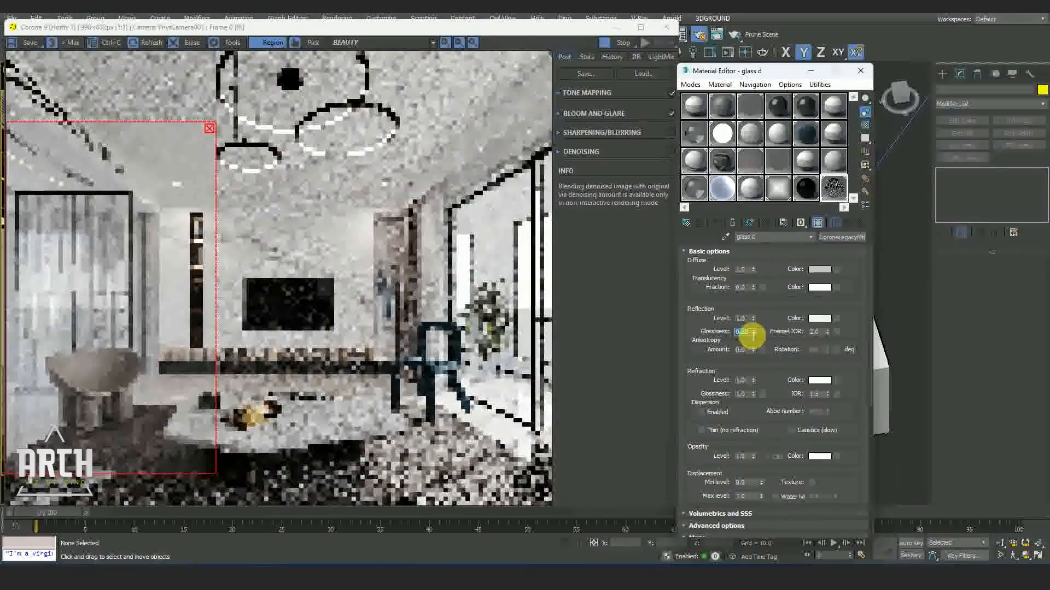
Examine the fluted glass partition up close and in the whole room view of the interactive render.
scroll(75, 276, up, 2)
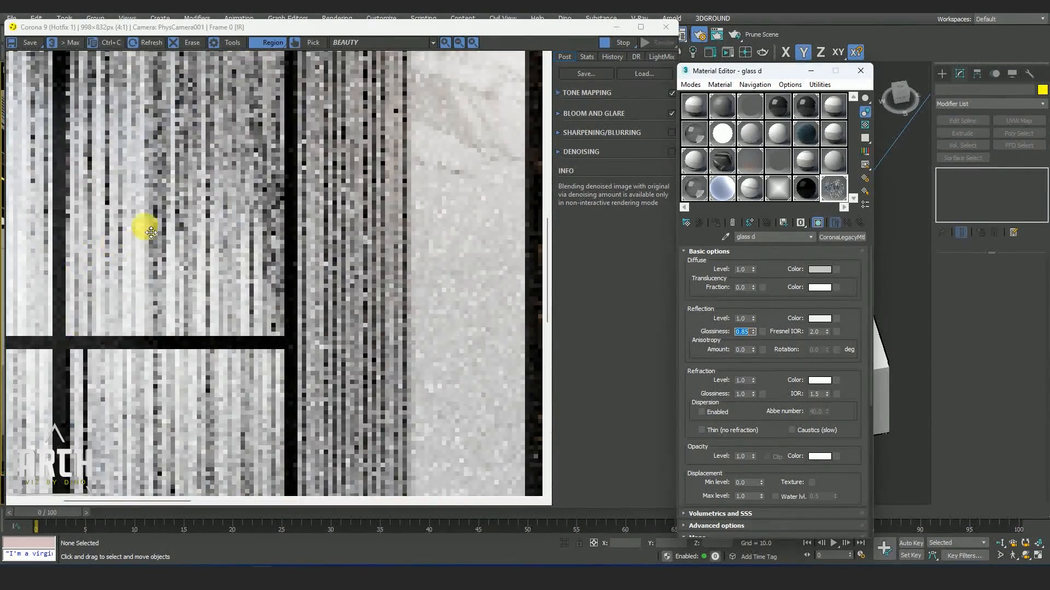
scroll(159, 382, down, 1)
scroll(169, 172, up, 1)
scroll(176, 176, down, 1)
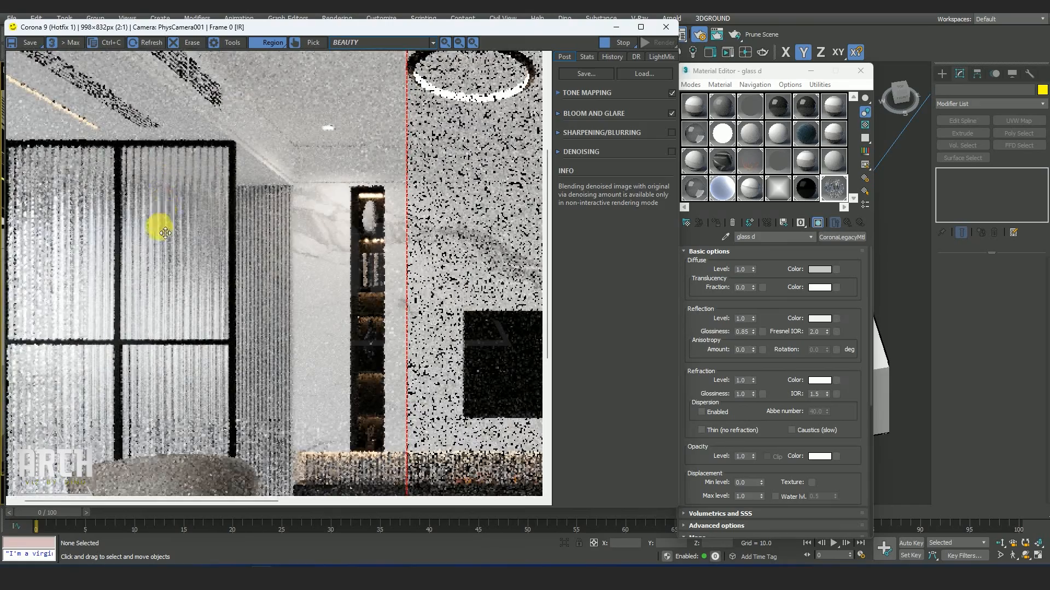
scroll(128, 238, down, 1)
scroll(76, 321, up, 1)
scroll(122, 306, down, 1)
scroll(70, 345, up, 1)
scroll(130, 371, down, 1)
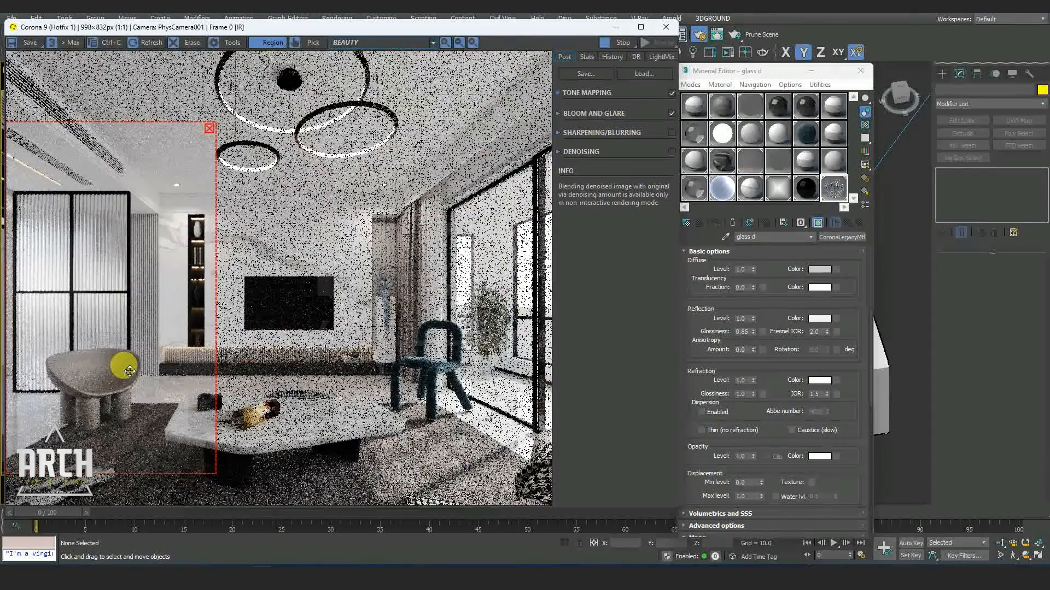
Change the diffuse colour of the partition's black frame material to dark grey with RGB 50, 50, 50.
click(801, 196)
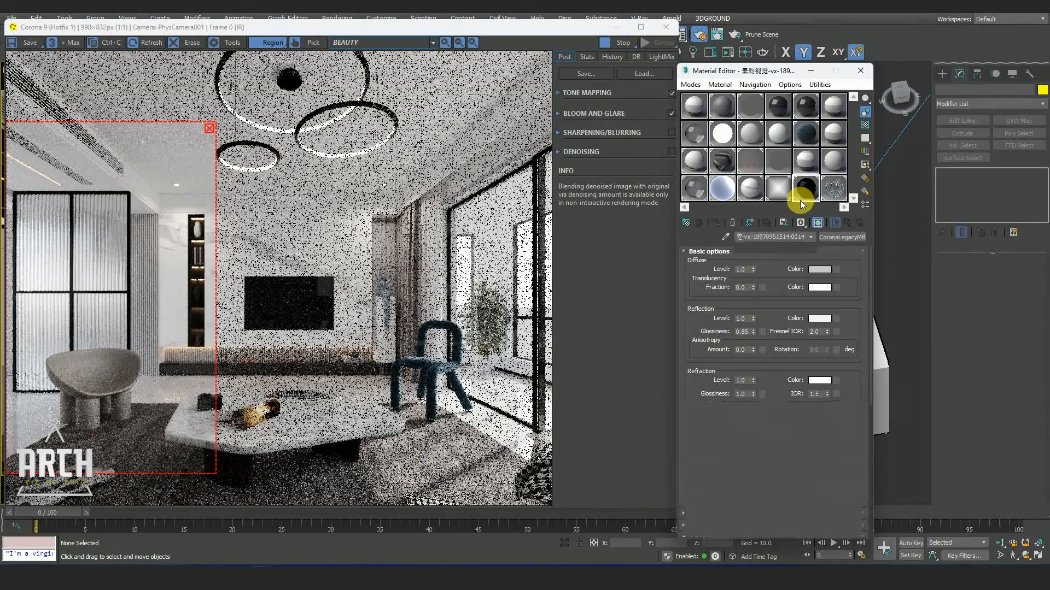
click(815, 271)
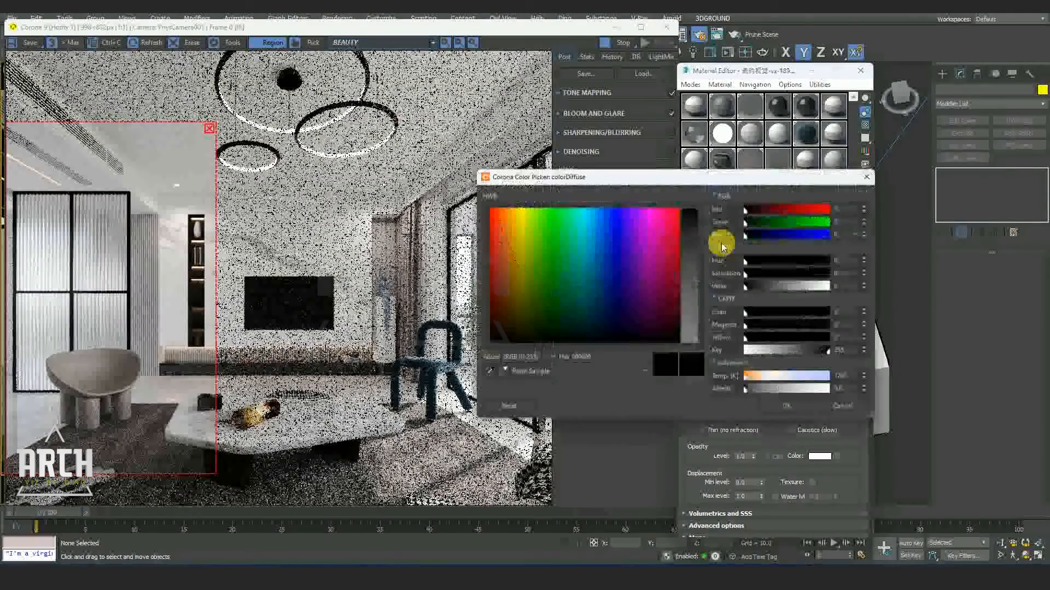
click(753, 286)
scroll(208, 226, up, 3)
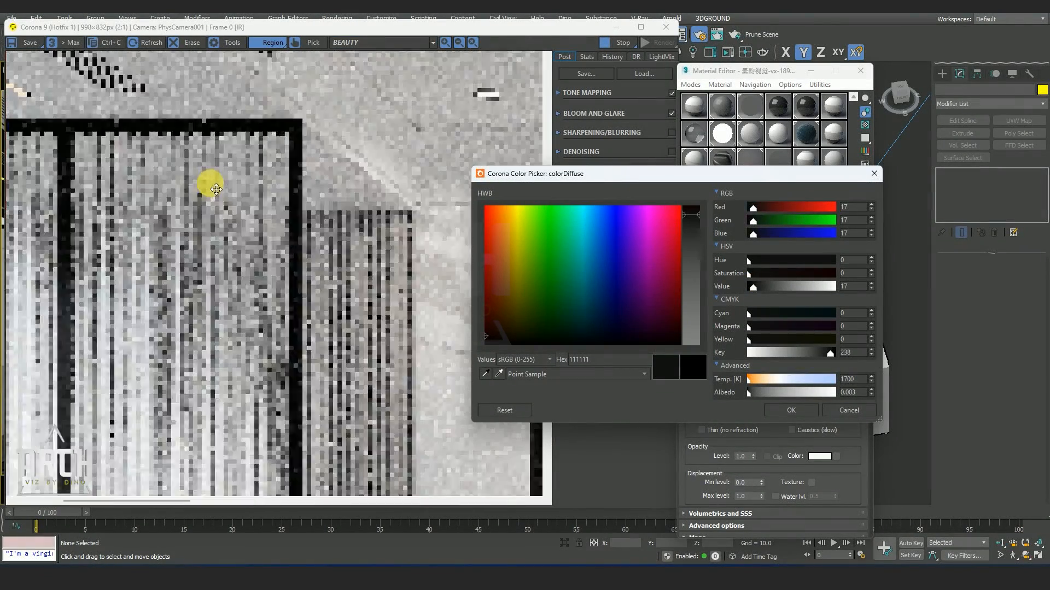
click(782, 286)
scroll(343, 268, up, 2)
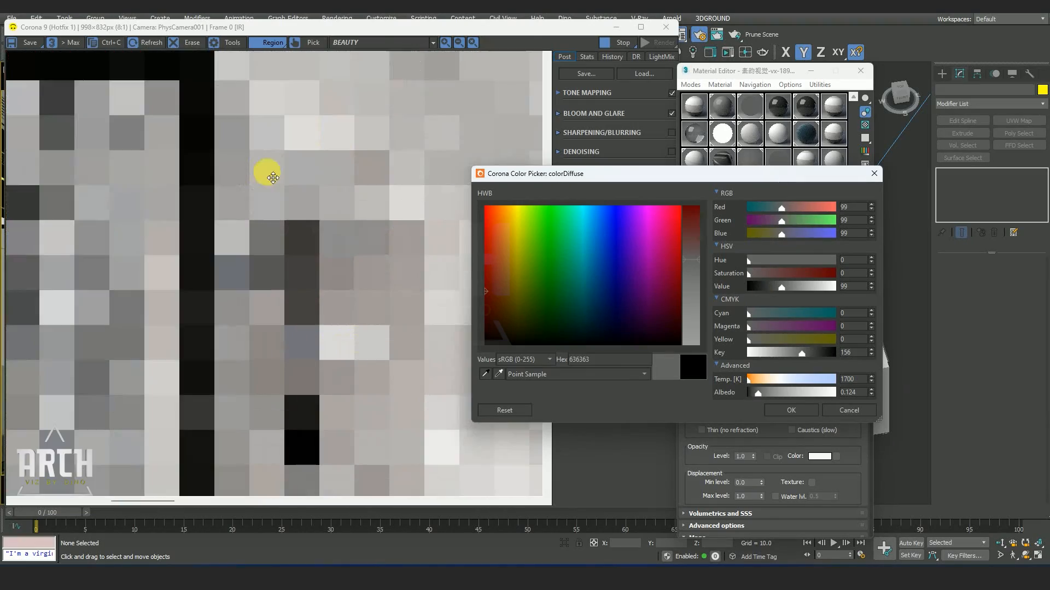
scroll(250, 161, down, 2)
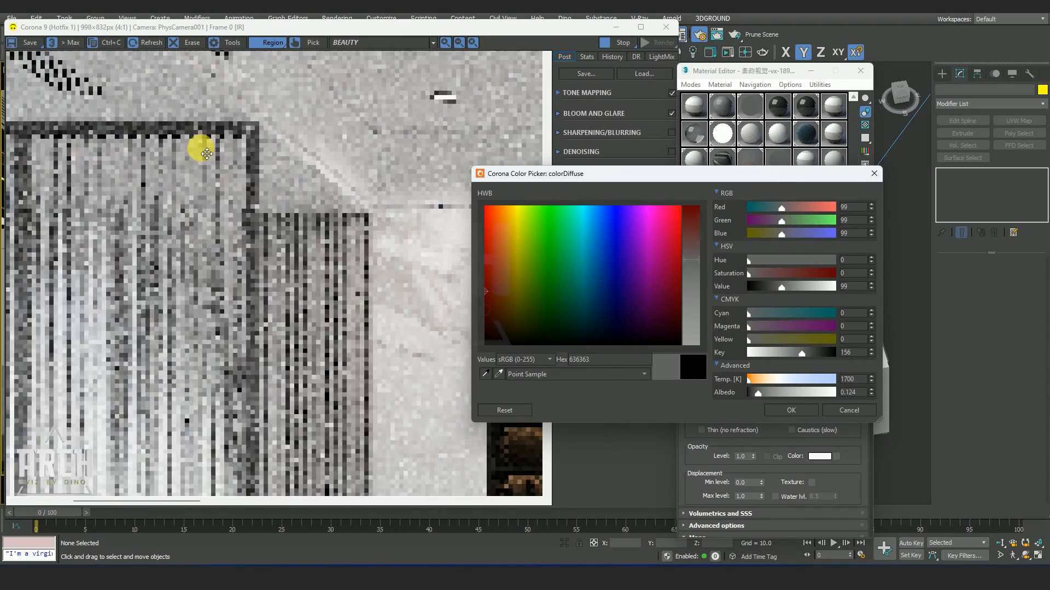
scroll(203, 149, down, 1)
click(764, 288)
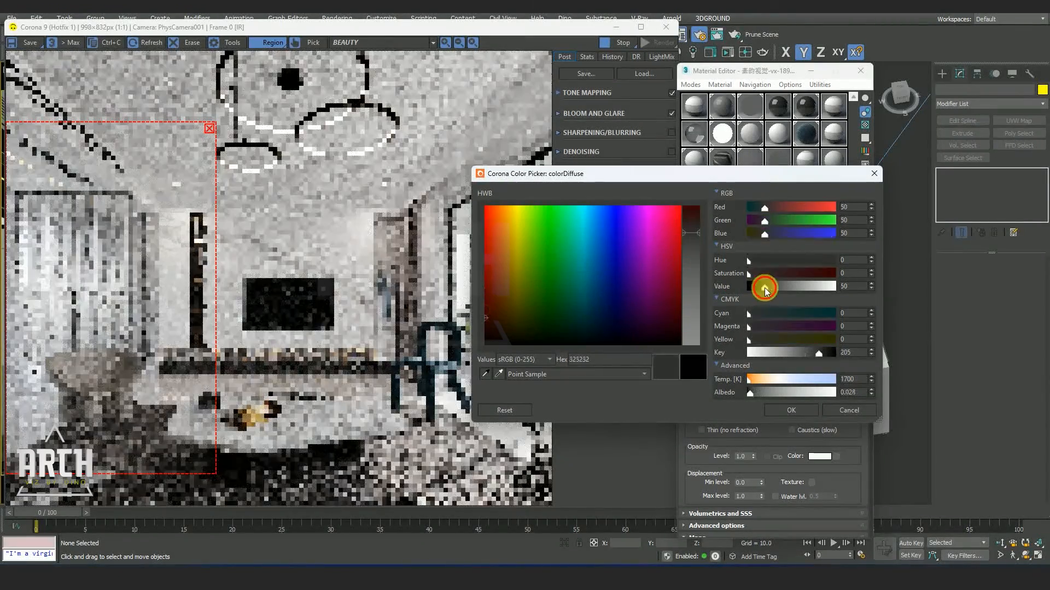
click(791, 410)
Inspect the partition frame and the glass flutes up close in the interactive render.
scroll(144, 255, up, 2)
scroll(77, 234, down, 2)
scroll(80, 225, up, 2)
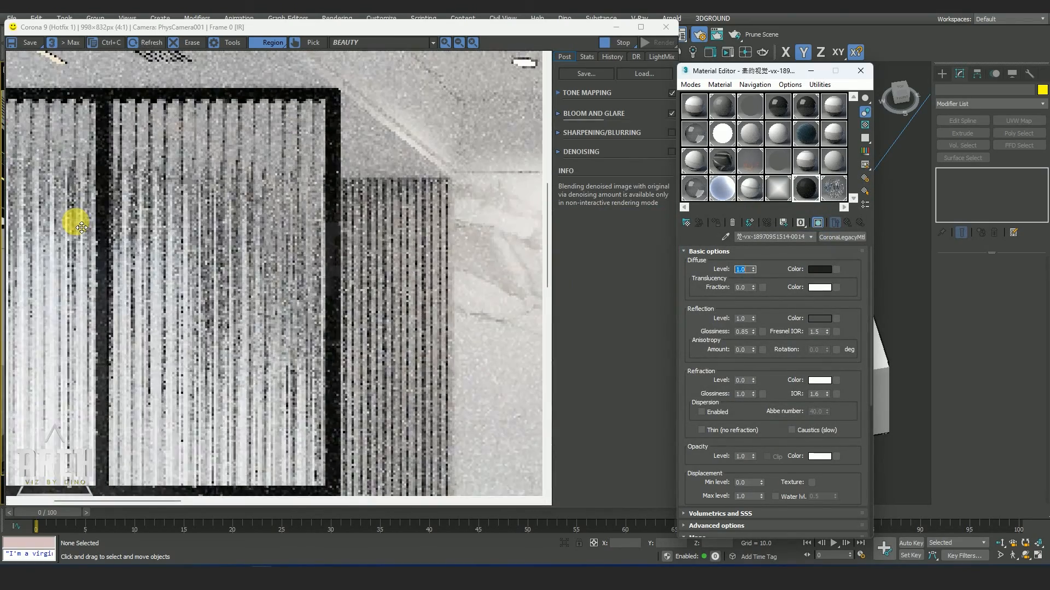
scroll(81, 227, down, 2)
scroll(83, 349, up, 1)
middle_drag(83, 350, 251, 392)
scroll(192, 365, down, 1)
scroll(100, 268, up, 1)
middle_drag(101, 270, 229, 254)
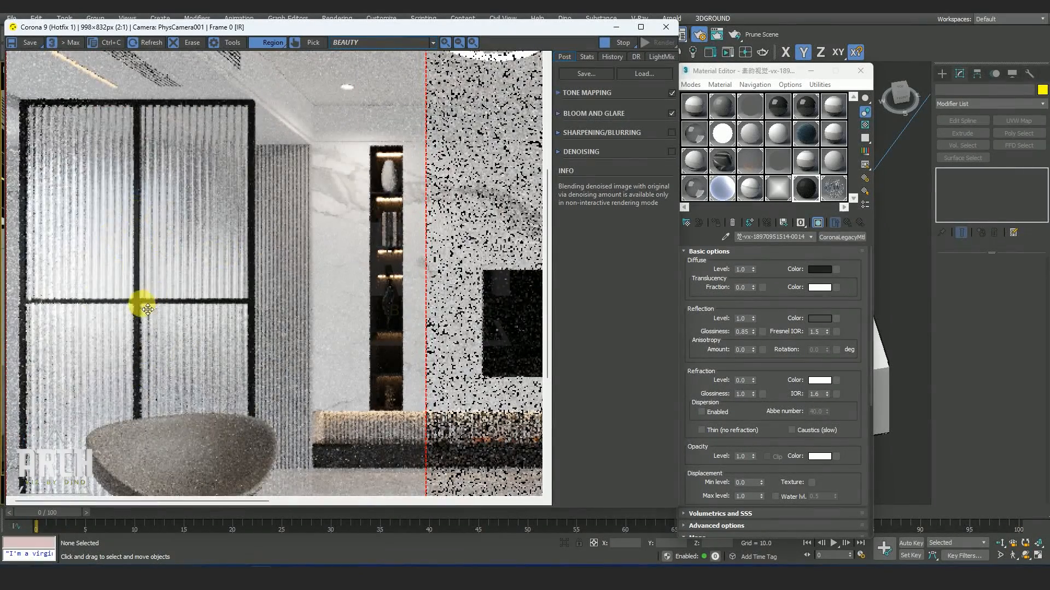
scroll(147, 309, down, 1)
Set the reflection glossiness of the dark frame material to 0.9.
double_click(749, 331)
text(0.9)
key(Return)
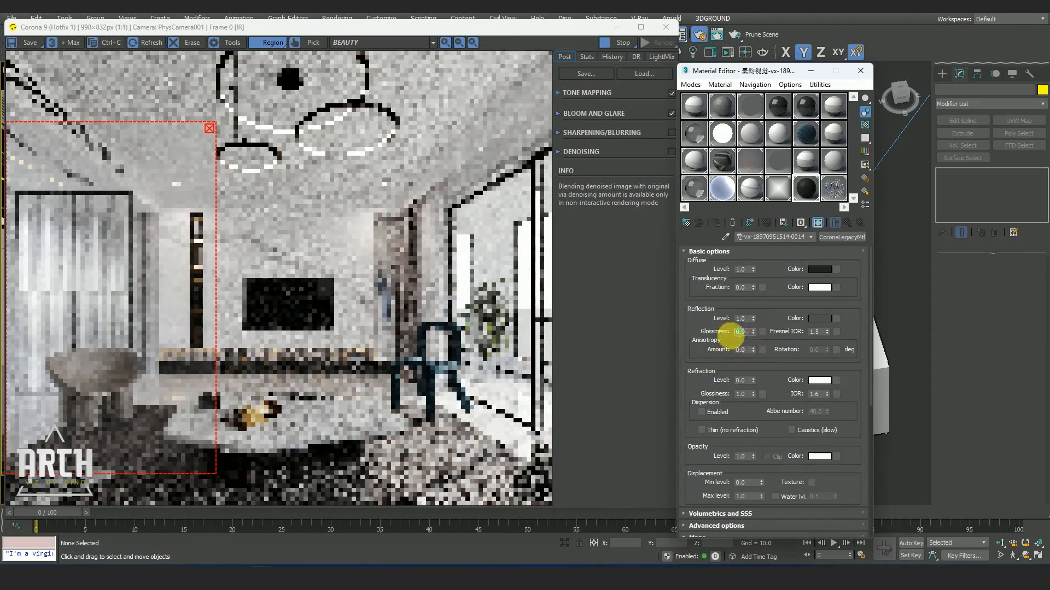
double_click(743, 332)
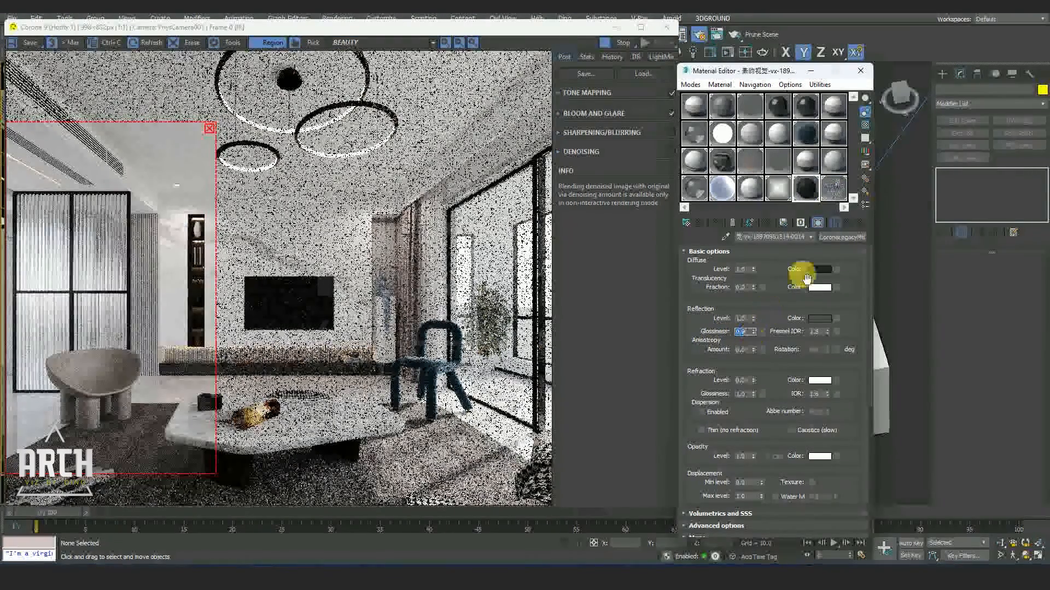
Set the reflection glossiness of the glass d material to 0.9.
click(834, 192)
double_click(749, 335)
text(0.9)
key(Return)
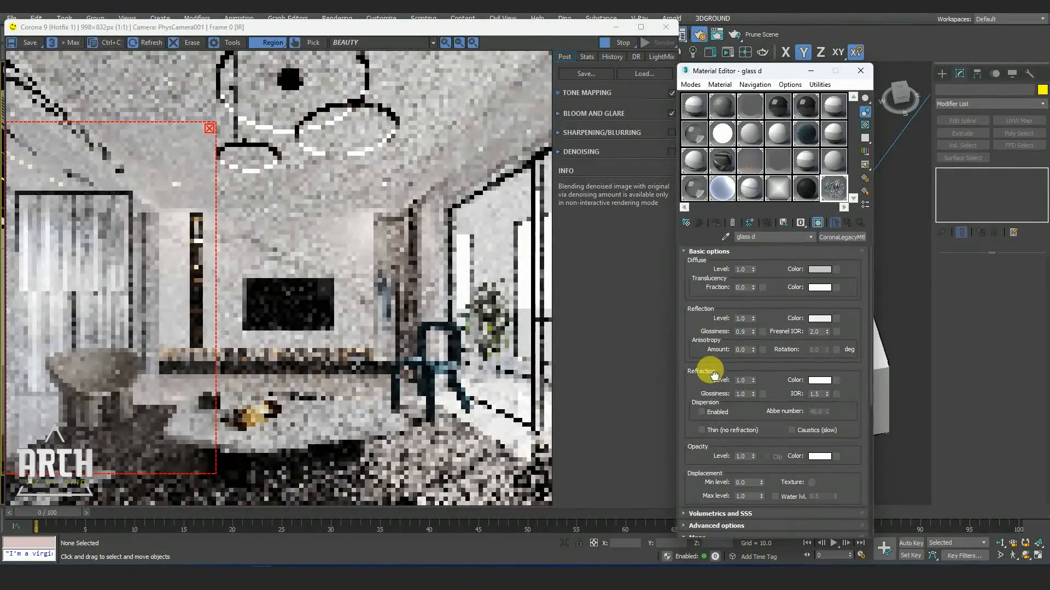
Set the Bump map amount of the glass d material to 3 and check the flutes up close in the render.
drag(704, 391, 702, 252)
drag(706, 366, 704, 216)
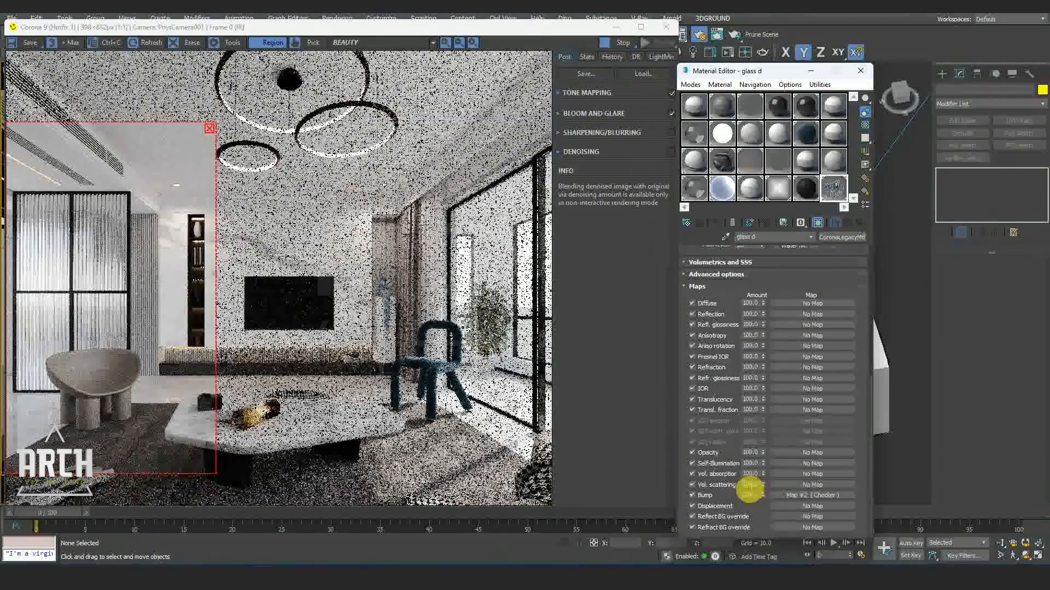
text(3)
key(Return)
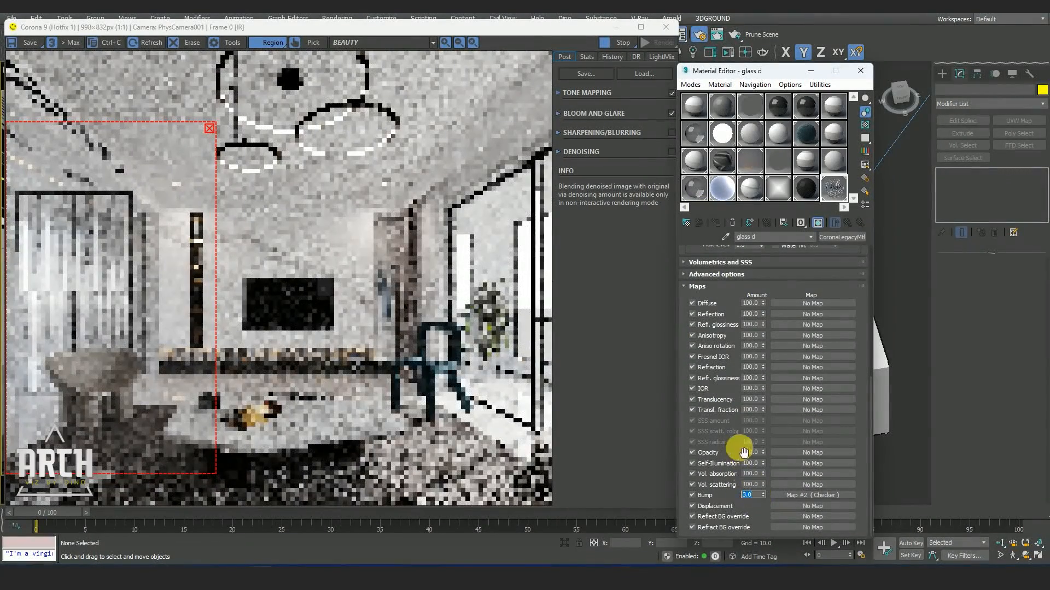
scroll(88, 263, up, 2)
middle_drag(88, 264, 277, 301)
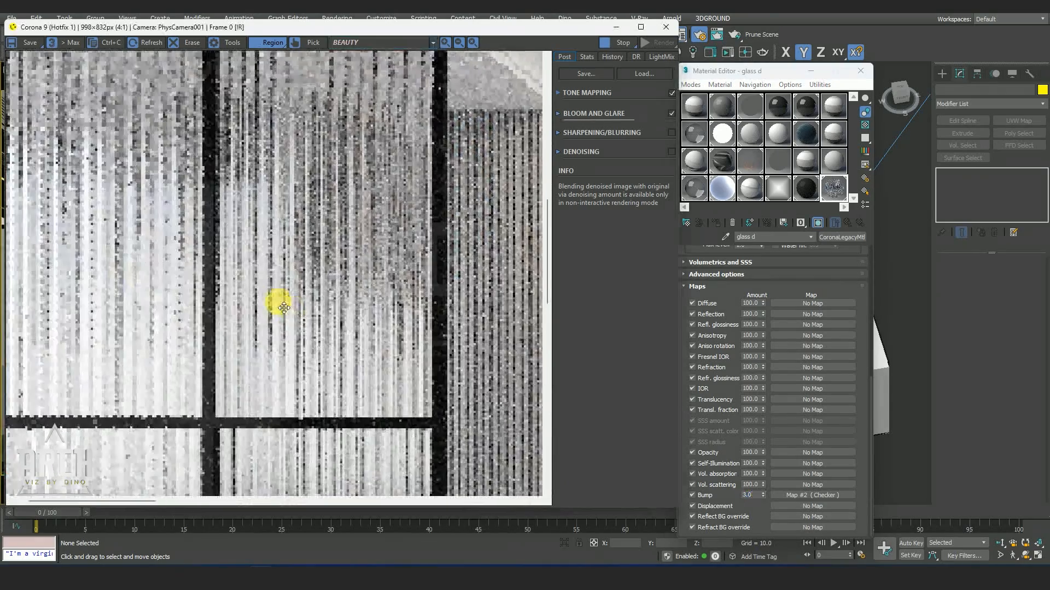
scroll(263, 295, down, 1)
middle_drag(232, 373, 244, 258)
scroll(190, 306, up, 2)
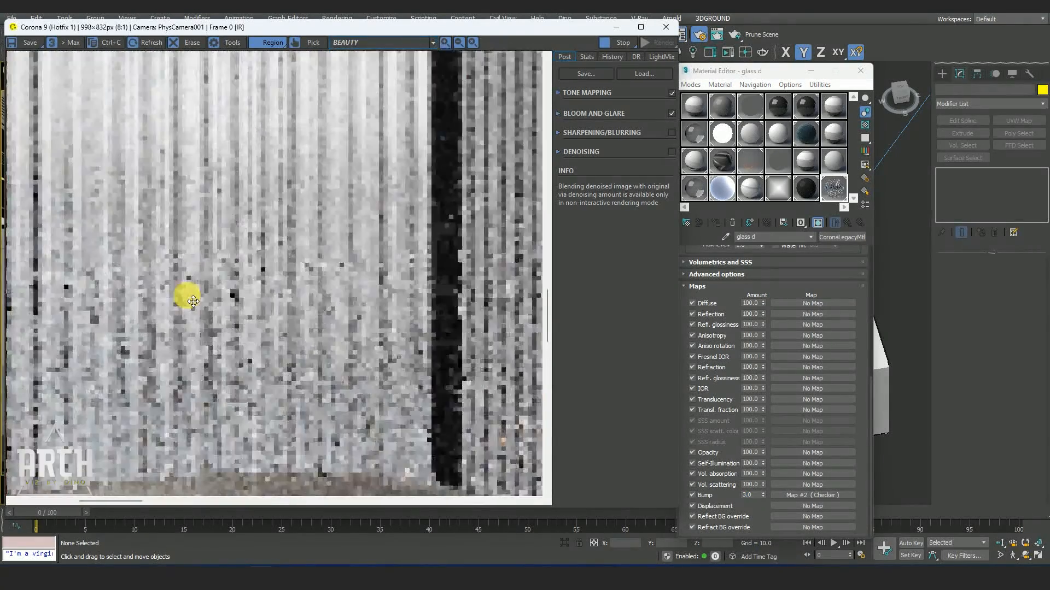
scroll(189, 302, down, 3)
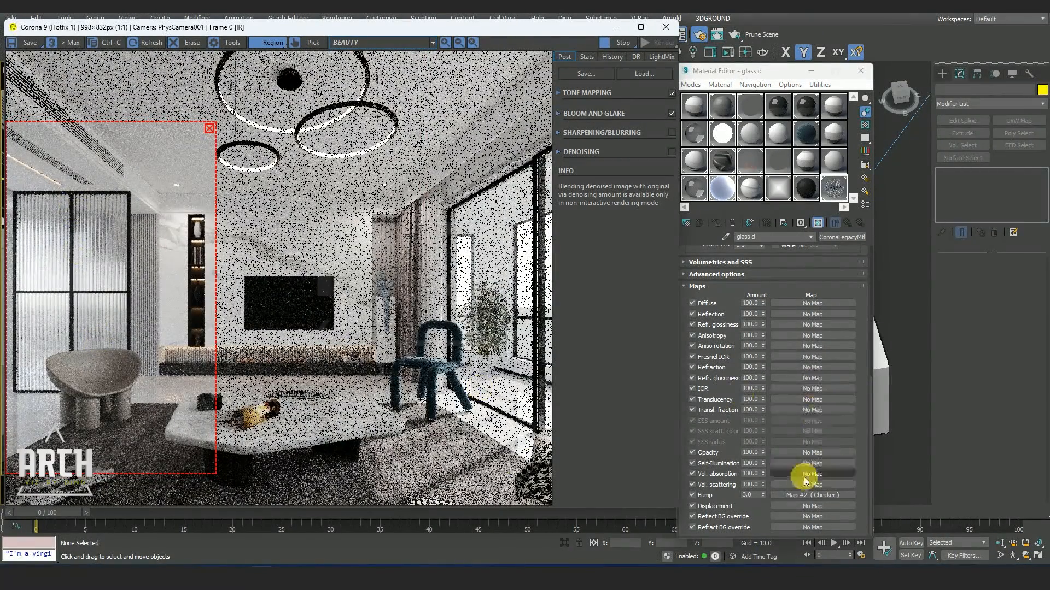
Set the U tiling of the bump Checker map to 35.
click(813, 495)
double_click(763, 304)
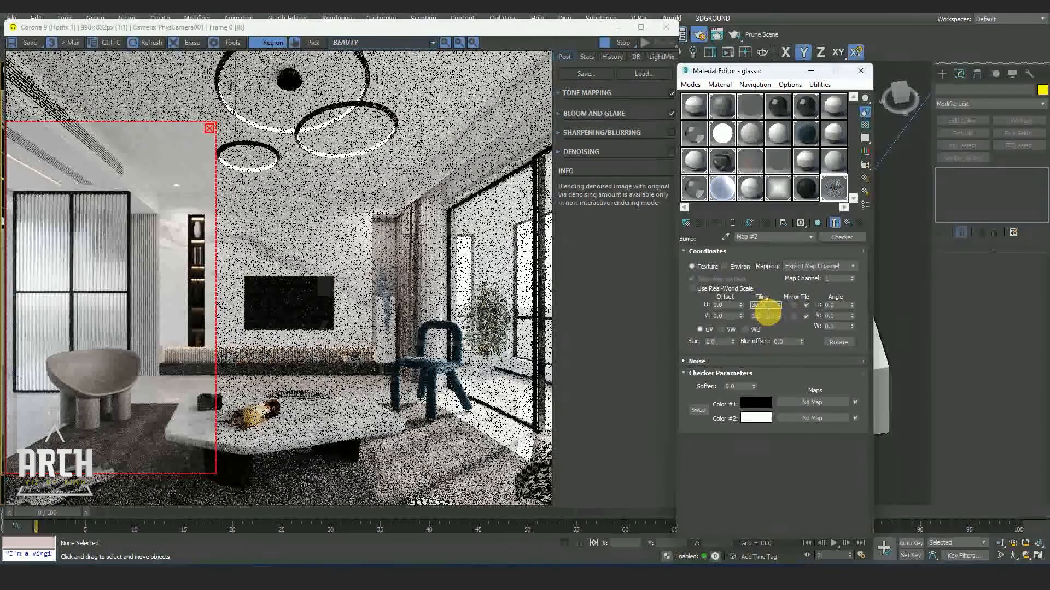
key(Return)
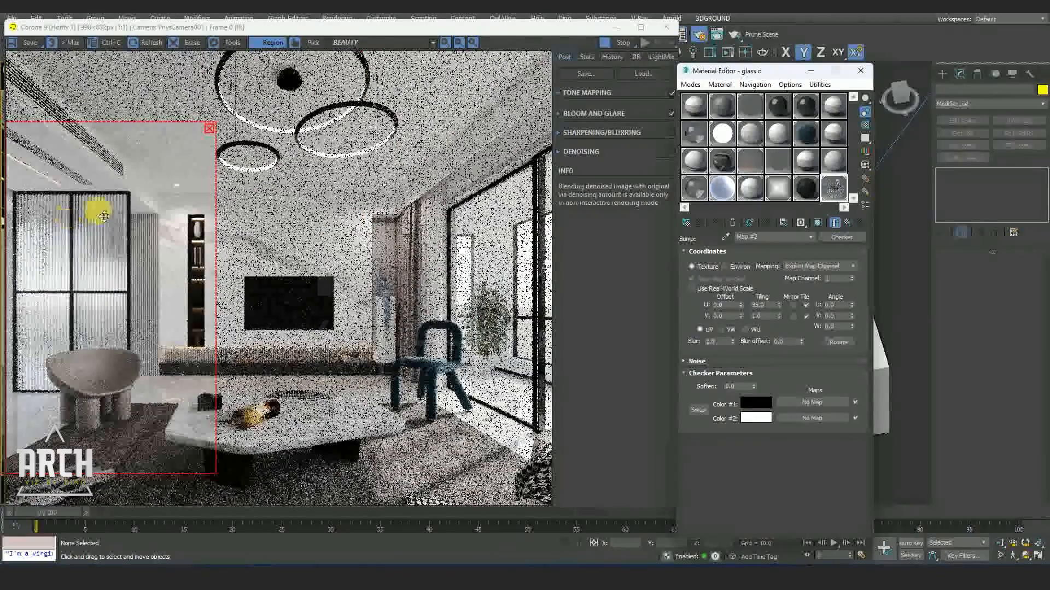
Stop the interactive rendering, clear its region, and start a production render of the PhysCamera001 view.
click(620, 42)
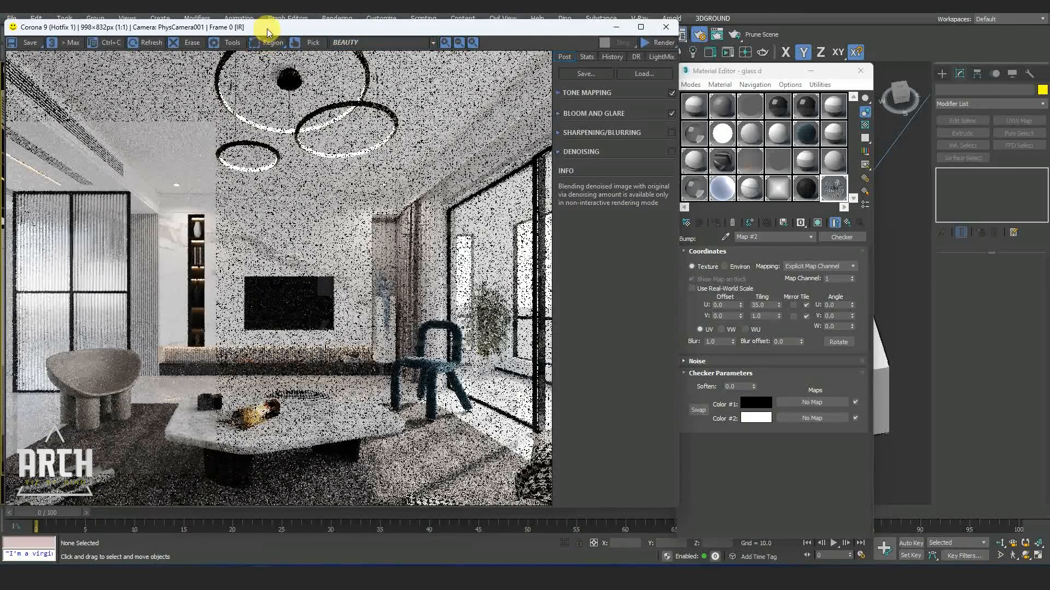
drag(269, 31, 300, 35)
scroll(278, 307, up, 1)
scroll(278, 308, down, 1)
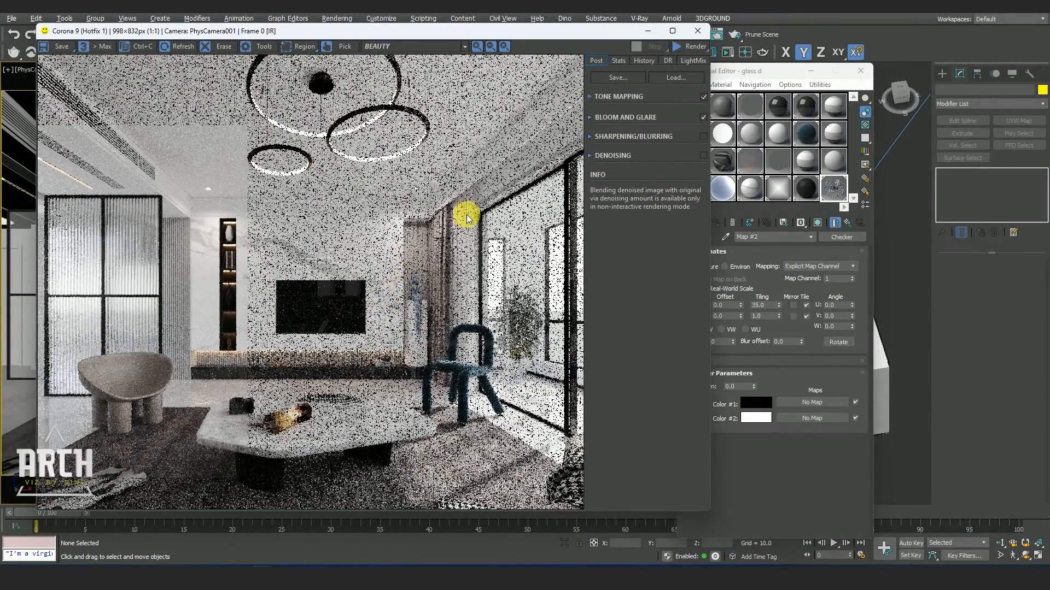
click(1012, 73)
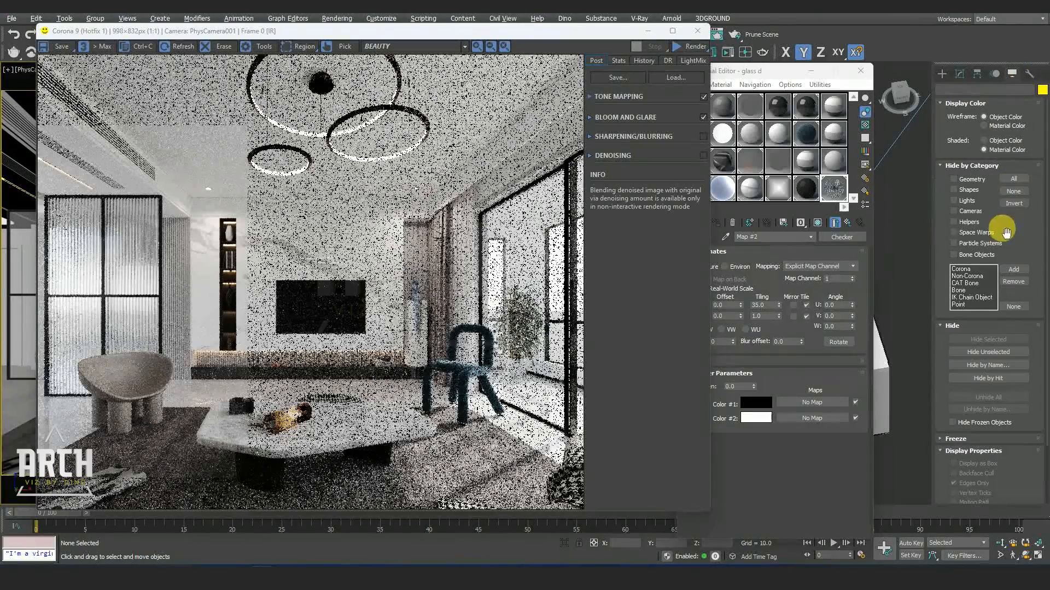
click(691, 48)
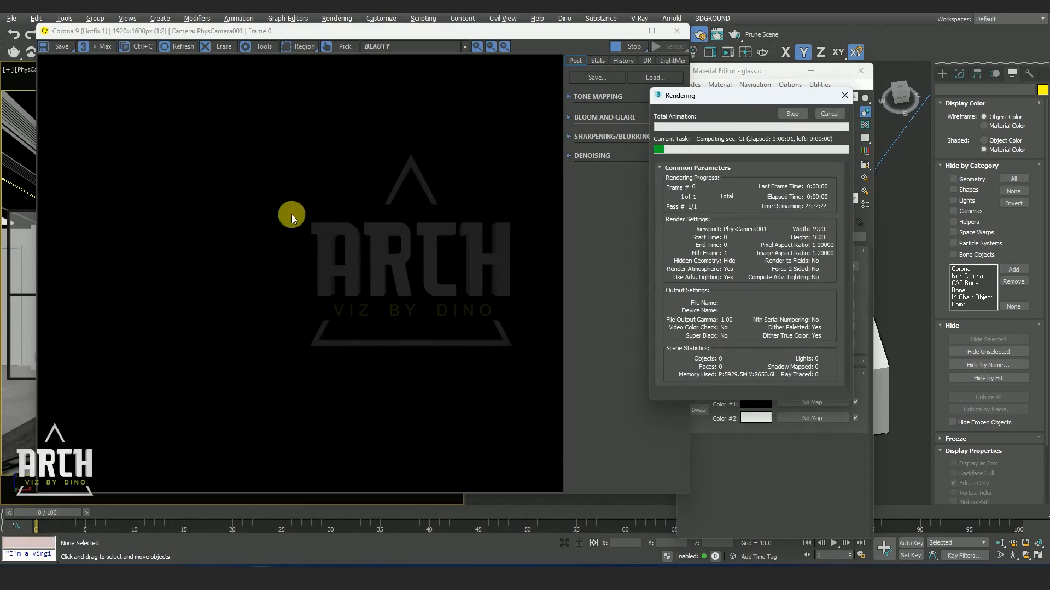
Define a render region around the glass partition and the armchair in front of it.
scroll(180, 249, up, 2)
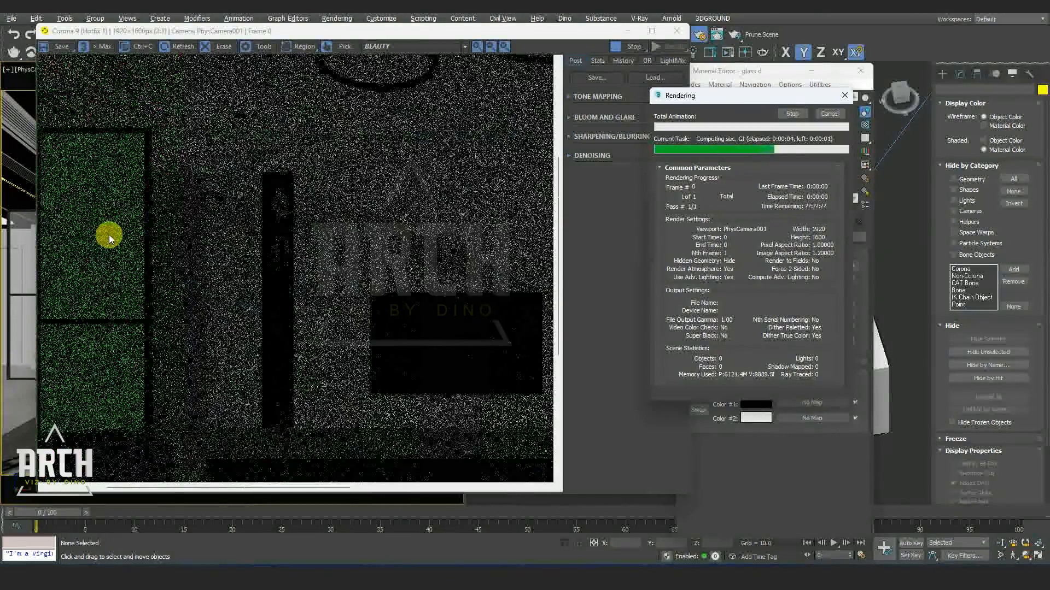
click(301, 47)
drag(168, 163, 27, 409)
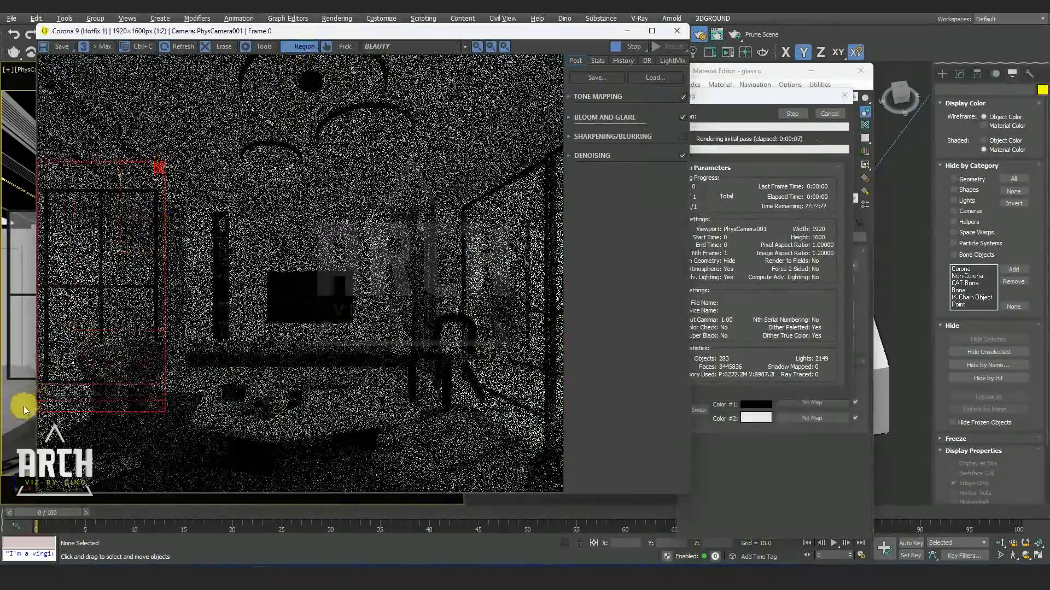
Examine the glass partition inside the render region while the production render refines.
scroll(130, 250, up, 4)
scroll(132, 250, down, 2)
scroll(132, 245, up, 1)
scroll(135, 247, down, 2)
scroll(208, 162, up, 1)
scroll(146, 297, down, 2)
scroll(300, 297, up, 1)
scroll(210, 292, up, 1)
scroll(210, 293, down, 2)
Remove the render region around the partition and check the glass in the ongoing render.
click(160, 169)
scroll(263, 147, up, 2)
scroll(145, 269, down, 2)
scroll(78, 265, up, 2)
scroll(81, 264, down, 2)
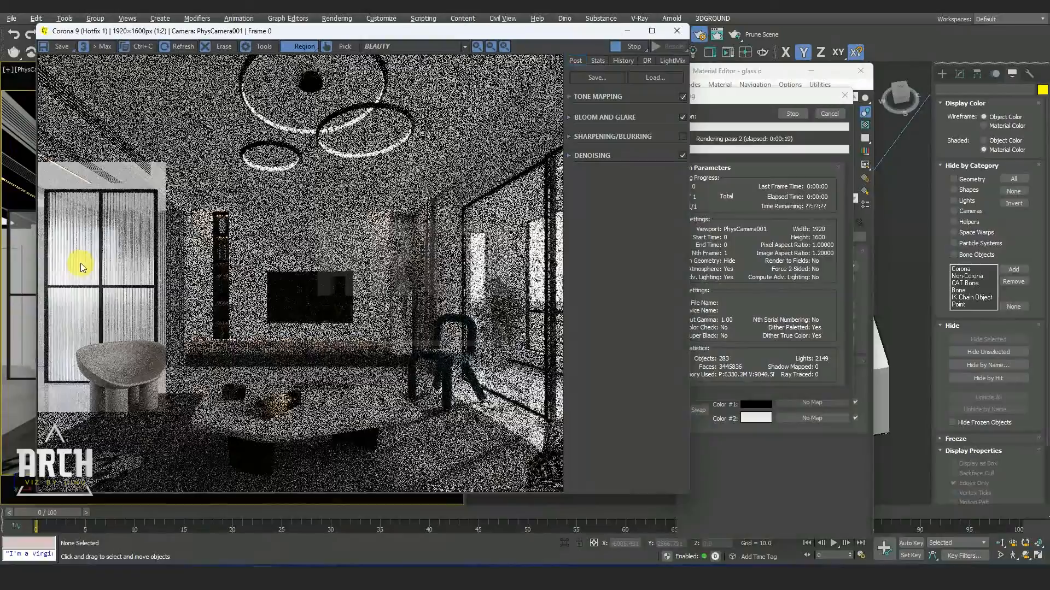